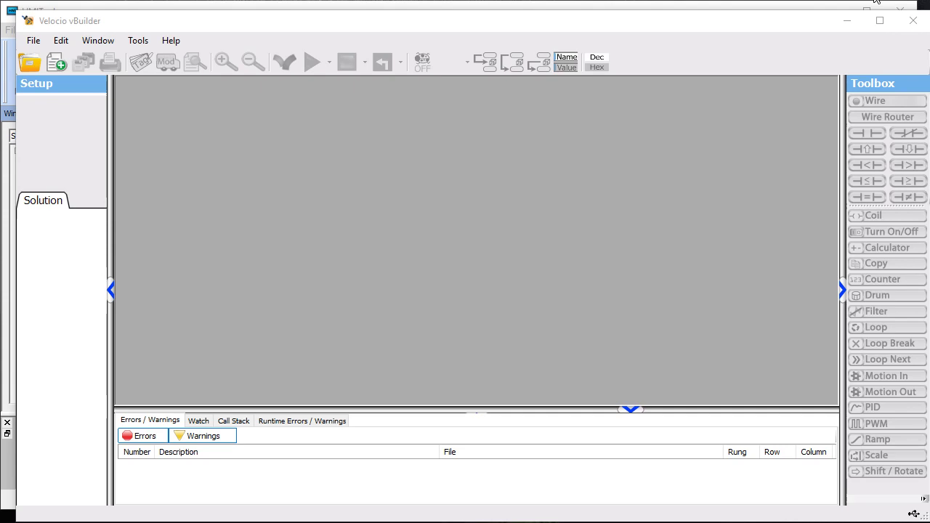
Start a new Flow Chart project, keeping the default name vProject2
left_click(513, 140)
left_click(58, 62)
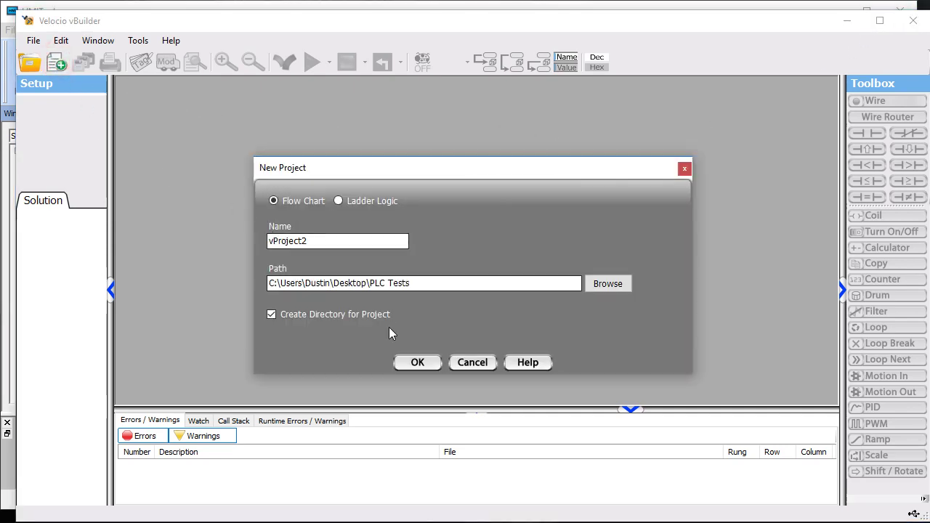
Create vProject2 and auto-configure an Ace 1430 with RS232 Modbus at 9600 baud
left_click(412, 360)
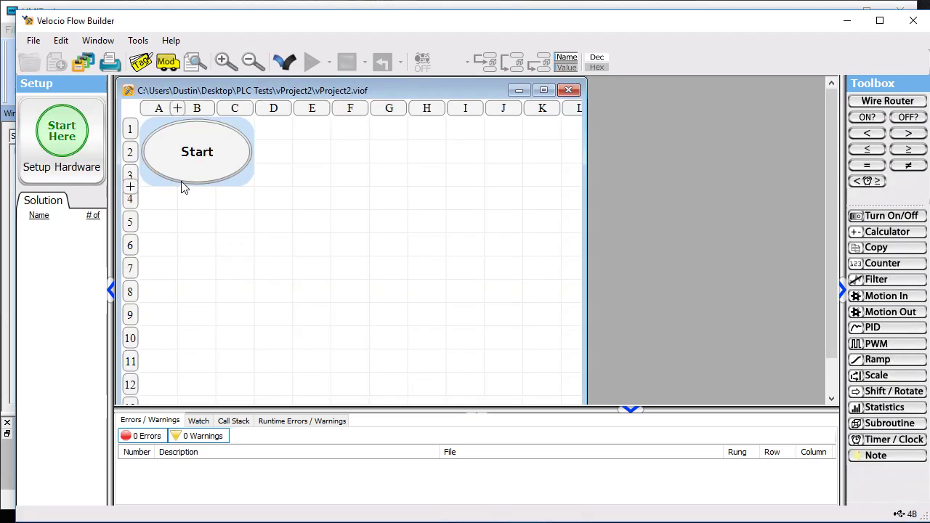
left_click(56, 156)
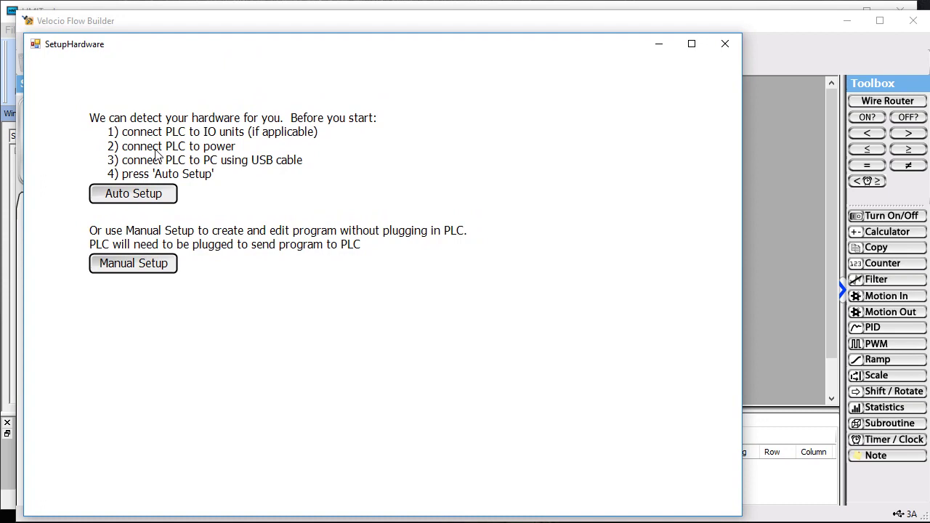
left_click(131, 195)
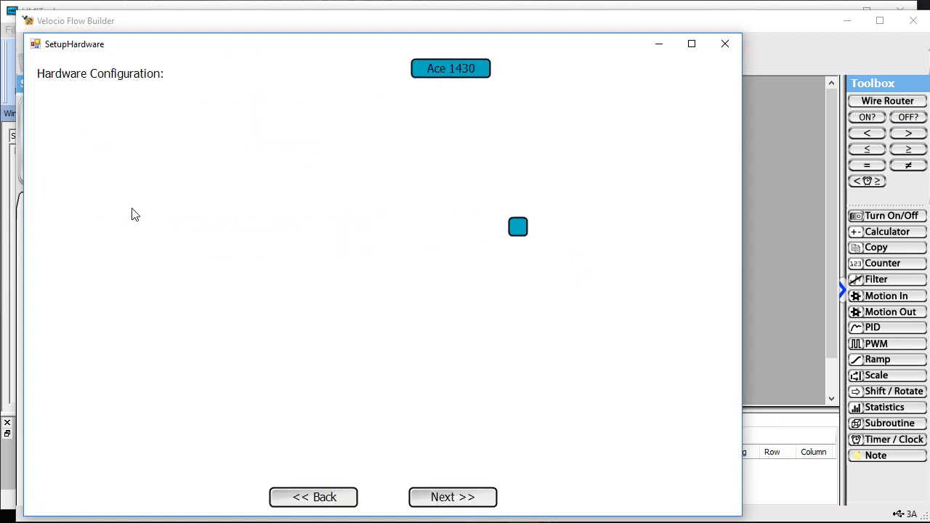
left_click(434, 497)
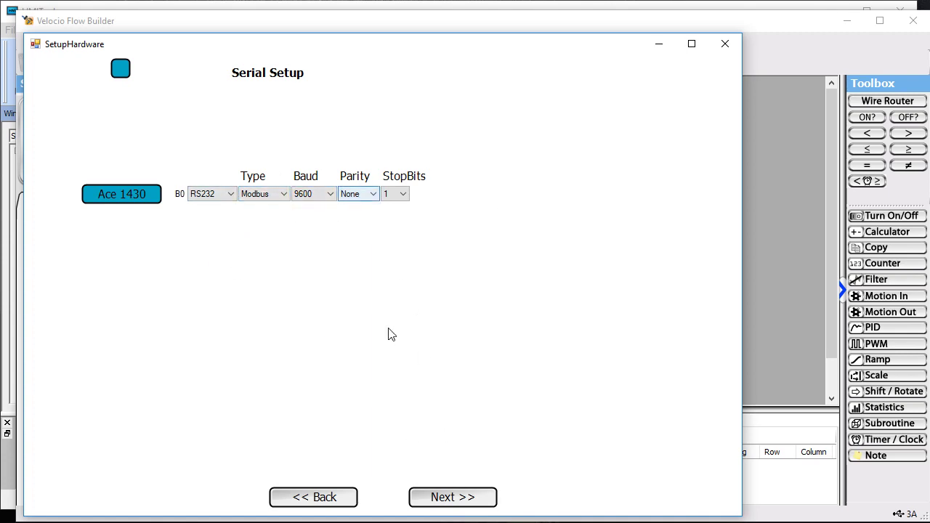
left_click(451, 498)
left_click(452, 497)
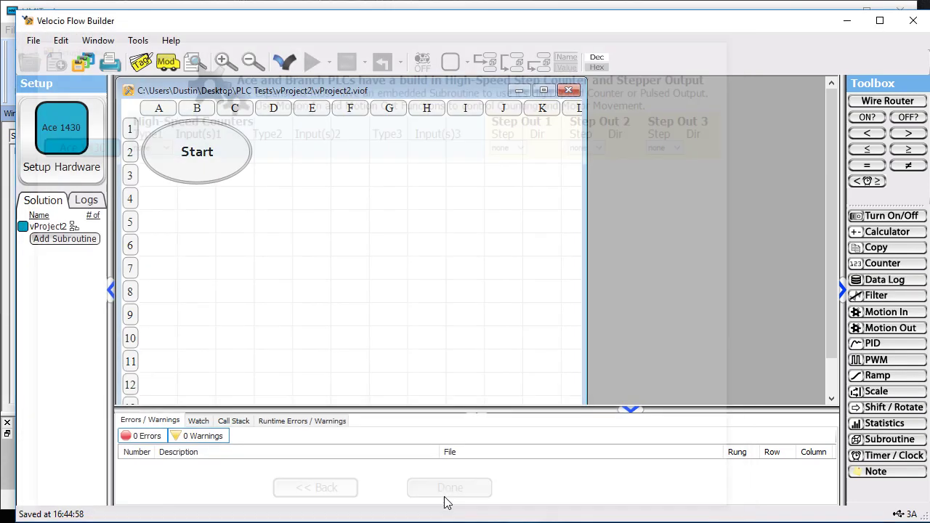
left_click(320, 92)
double_click(319, 91)
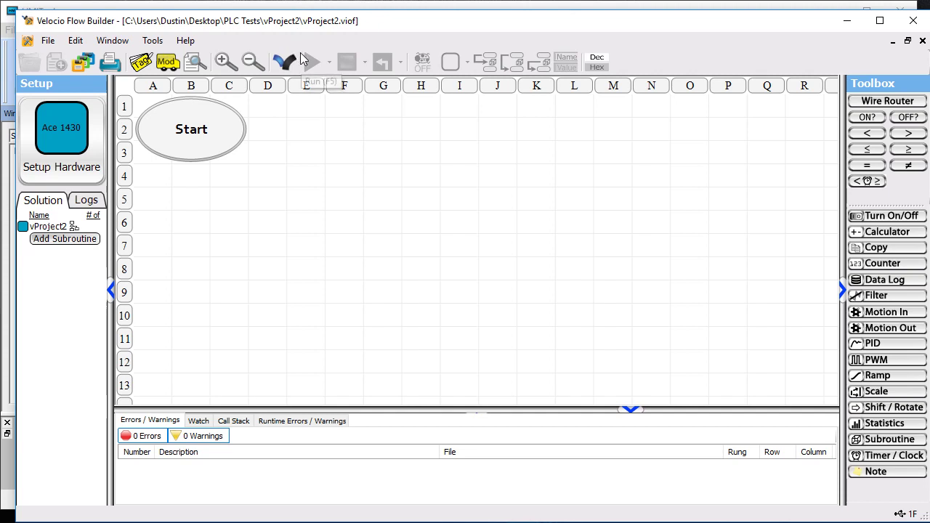
Add a Timer block that starts/continues myTimer and wire it below Start
left_click(283, 210)
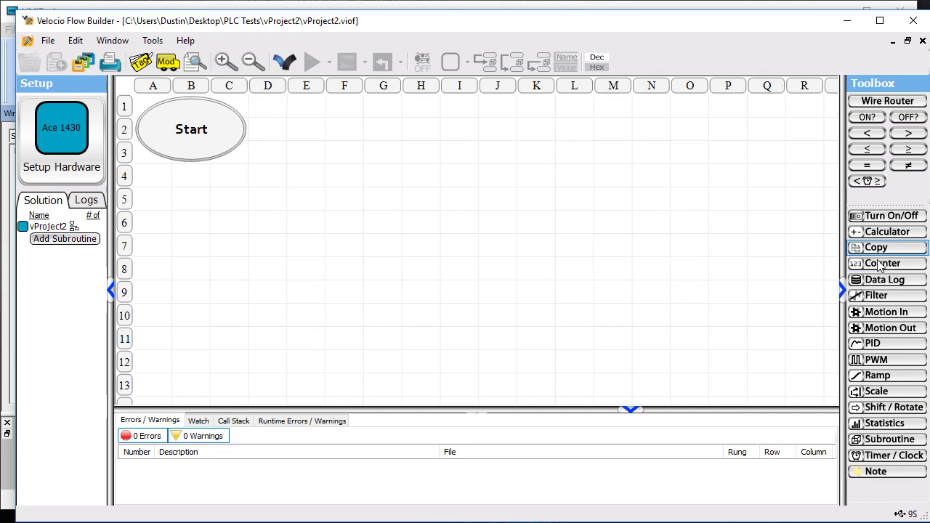
left_click_drag(883, 457, 191, 202)
type("my")
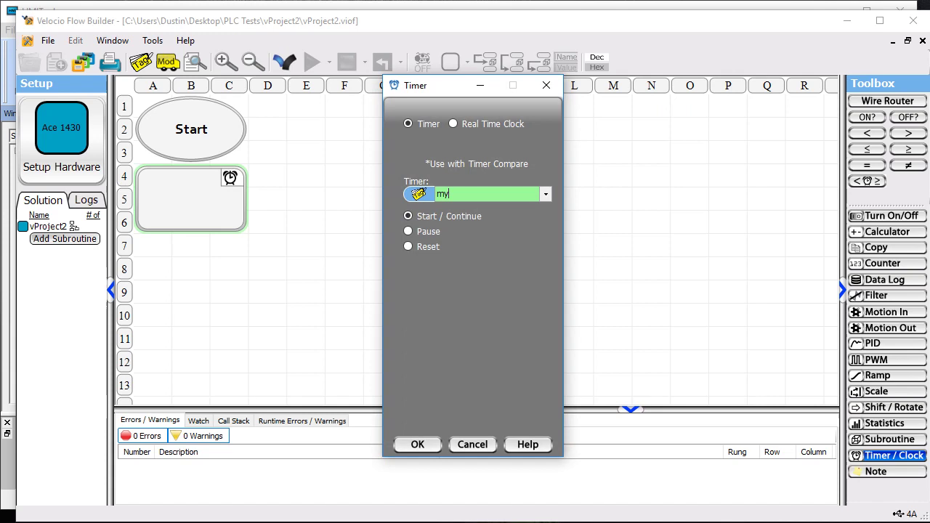
type("Timer")
left_click(418, 445)
left_click_drag(192, 154, 221, 193)
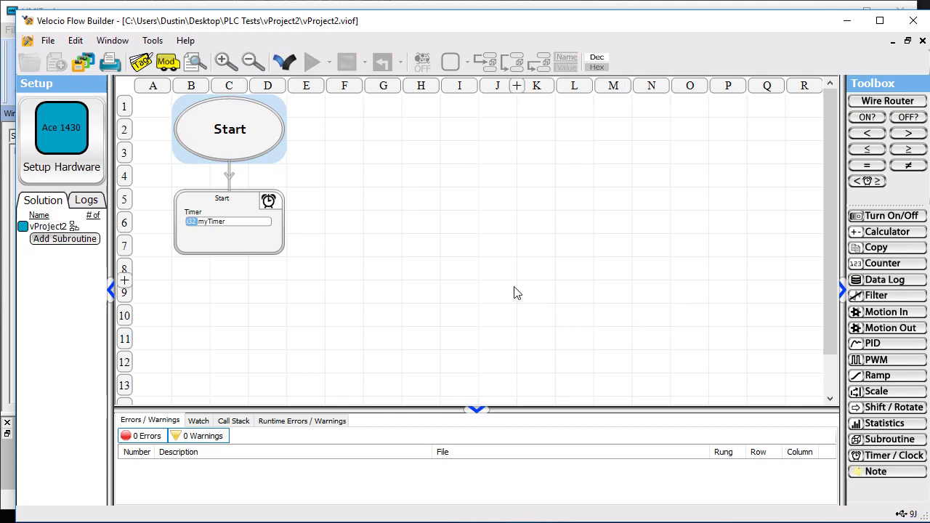
Place a Copy block at row 8 with a new Float tag fromHMI as first source
left_click(882, 248)
left_click(182, 304)
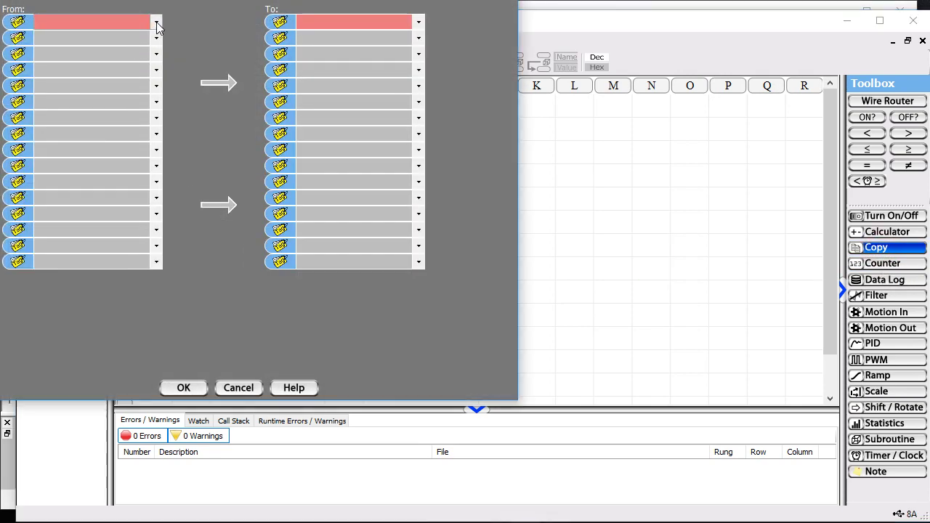
left_click(143, 21)
left_click(138, 20)
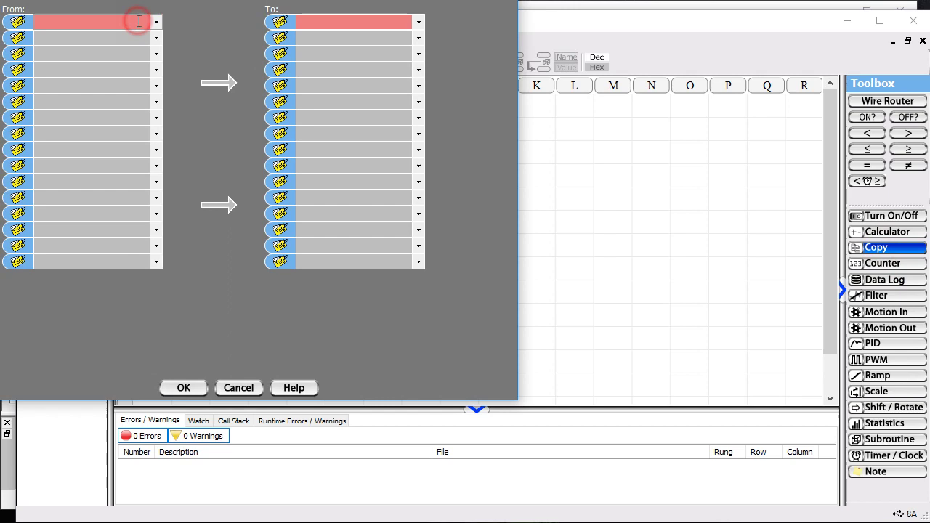
left_click(119, 21)
type("f")
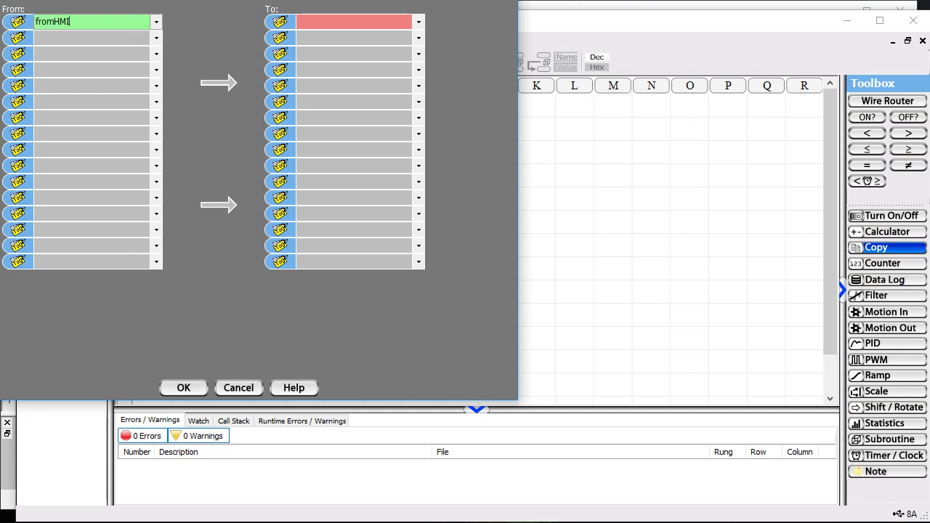
type("romHMI")
key("Return")
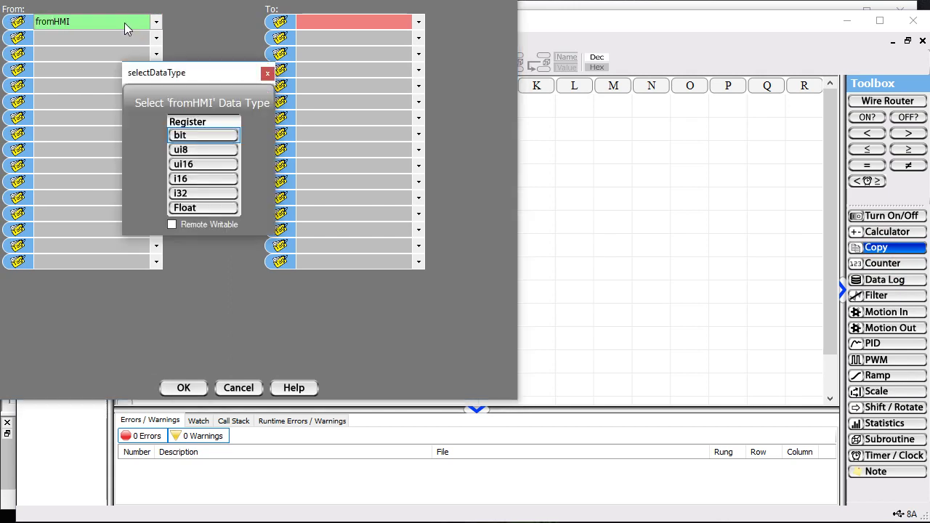
left_click(181, 209)
Set the first copy destination to a new Float tag dummyVar
left_click(327, 21)
type("dummyVar")
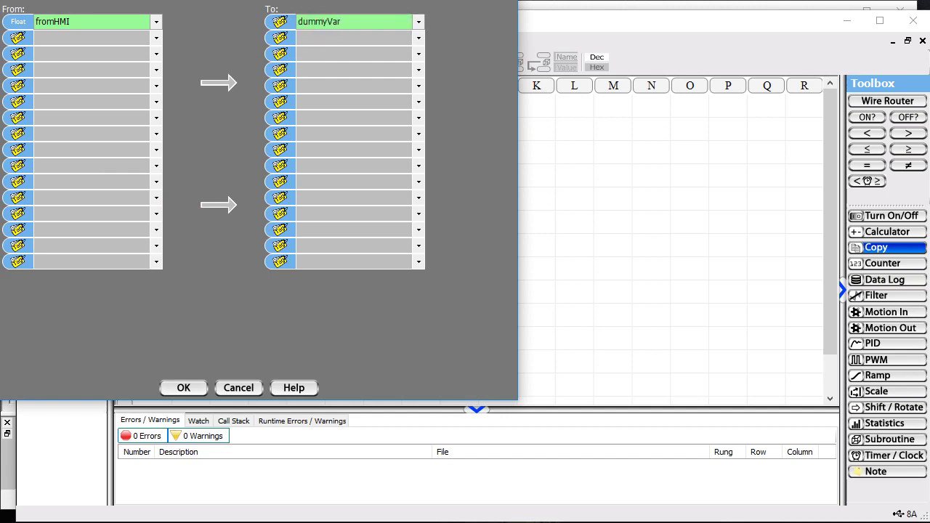
key("Return")
left_click(138, 42)
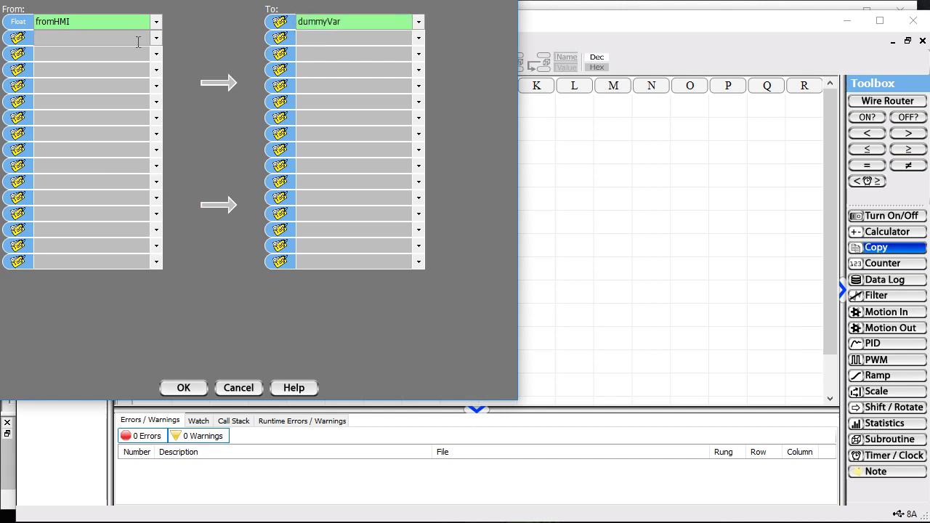
left_click(208, 209)
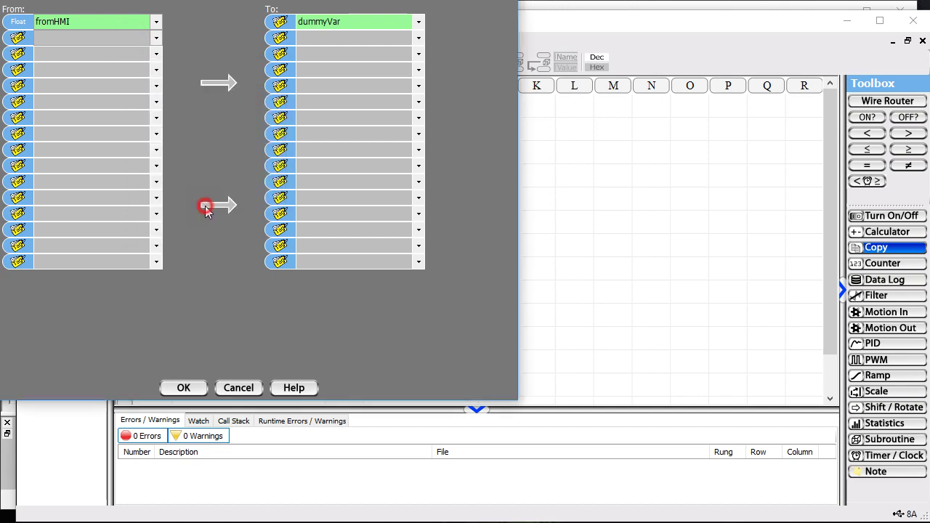
Set the second and third copy sources to InBitC1 and OutBitD1
left_click(86, 38)
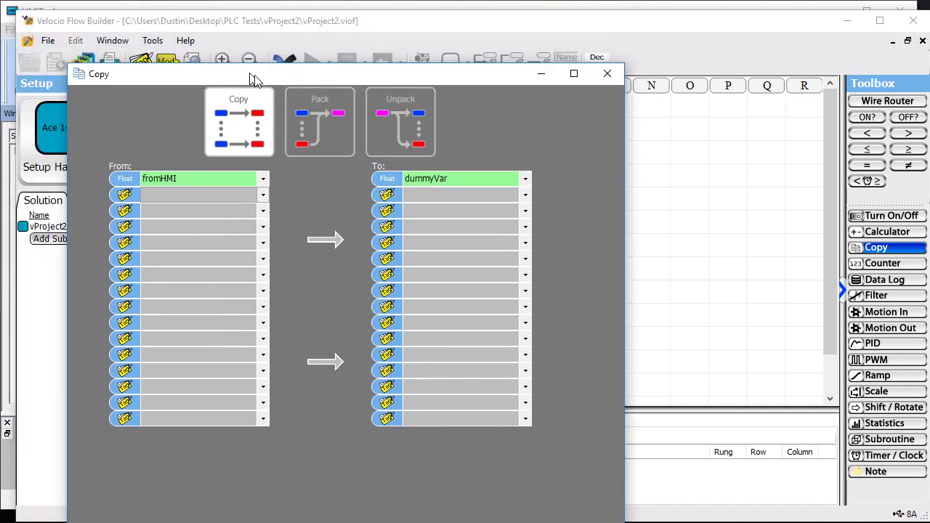
left_click_drag(247, 78, 476, 111)
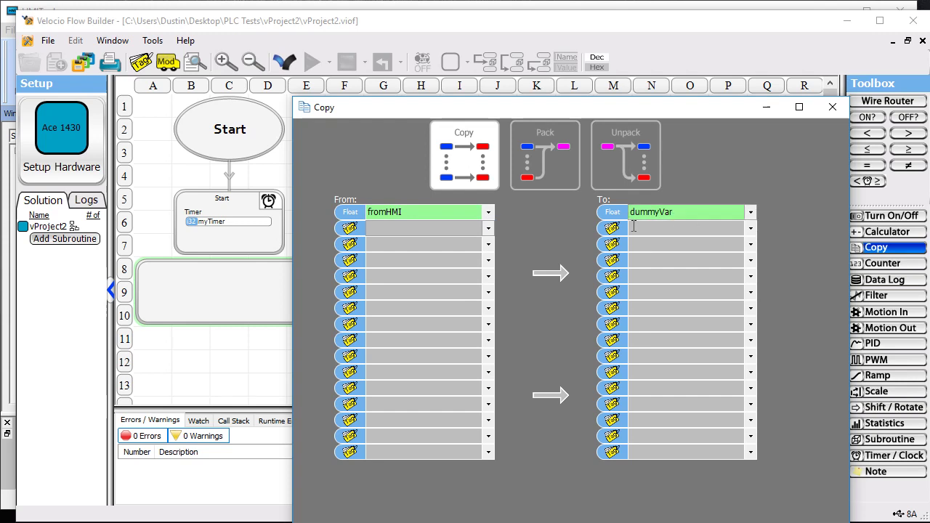
left_click(489, 229)
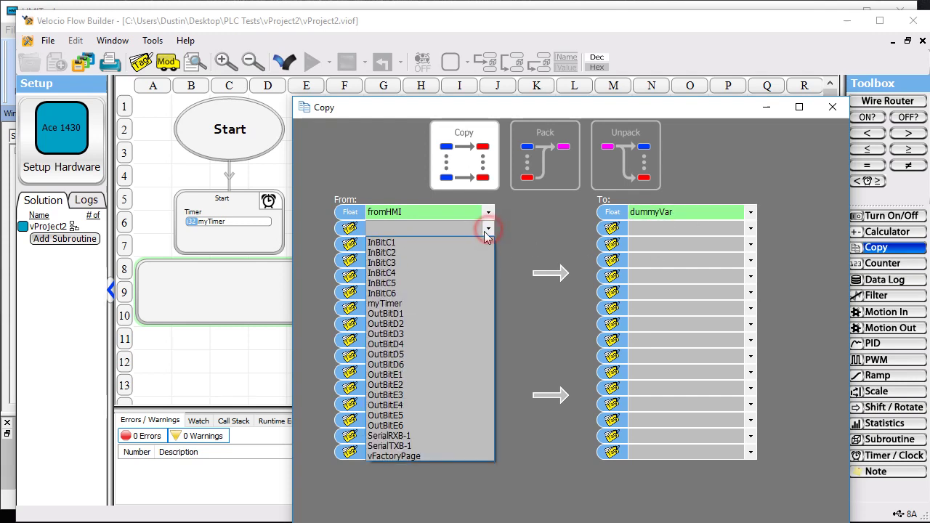
left_click(477, 241)
left_click(479, 244)
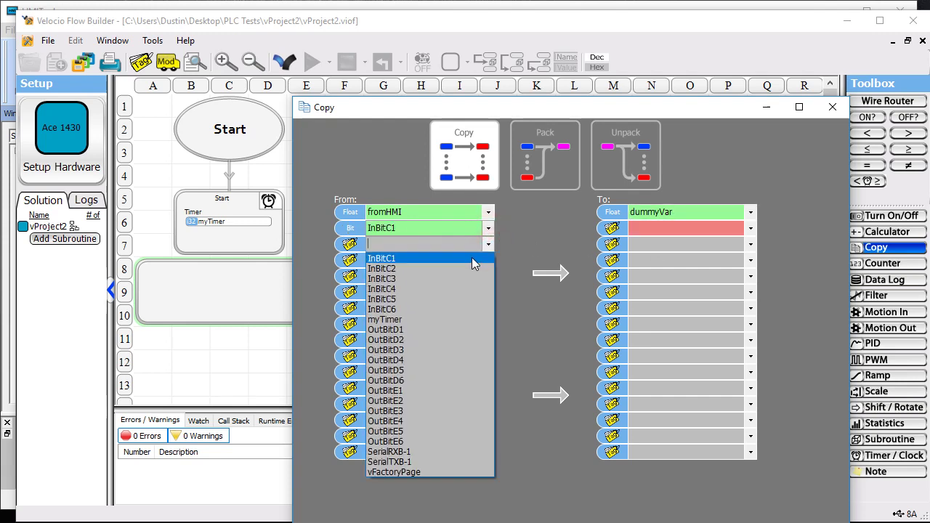
left_click(432, 329)
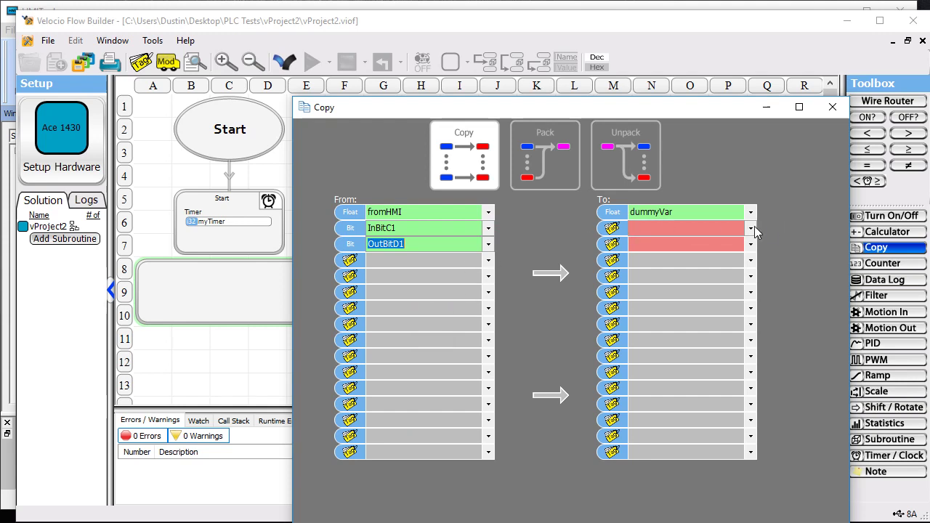
Set dummyVar as the second and third destinations and confirm the Copy block
left_click(750, 228)
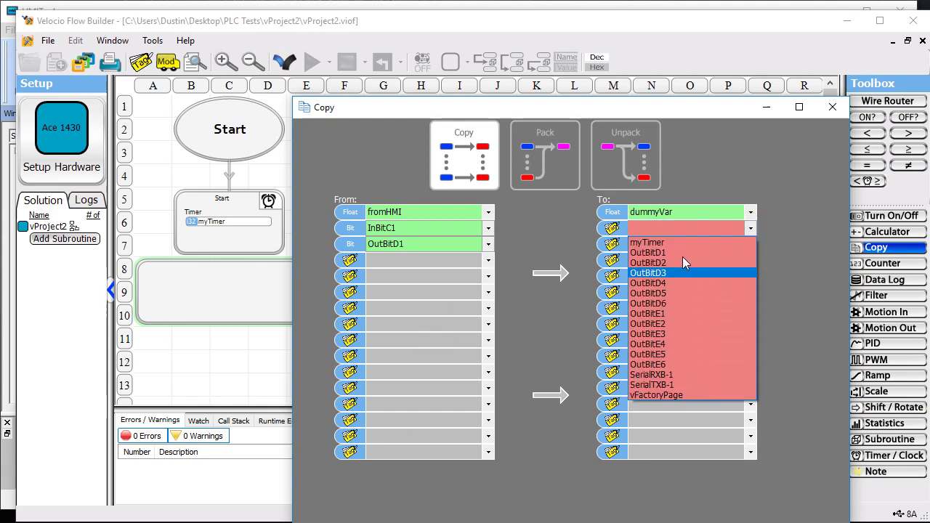
left_click(672, 227)
type("dum")
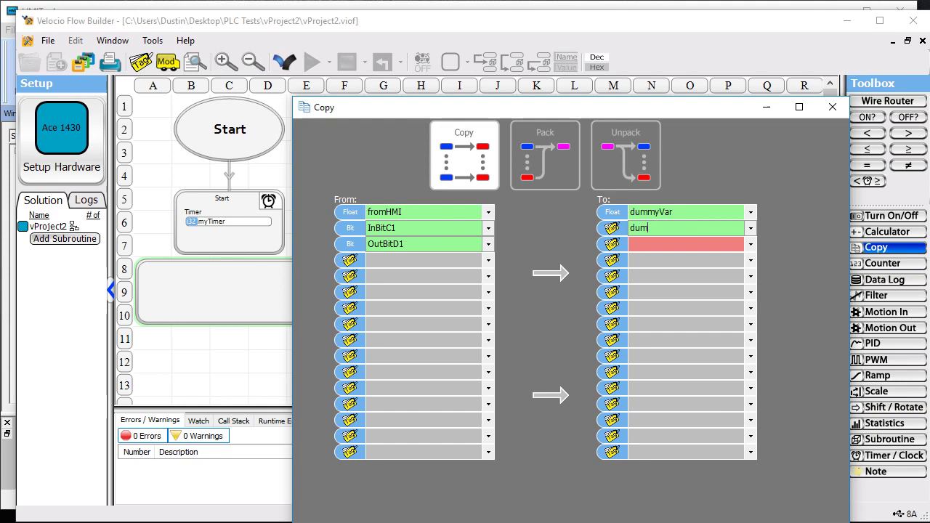
type("myVar")
left_click(662, 245)
left_click(750, 244)
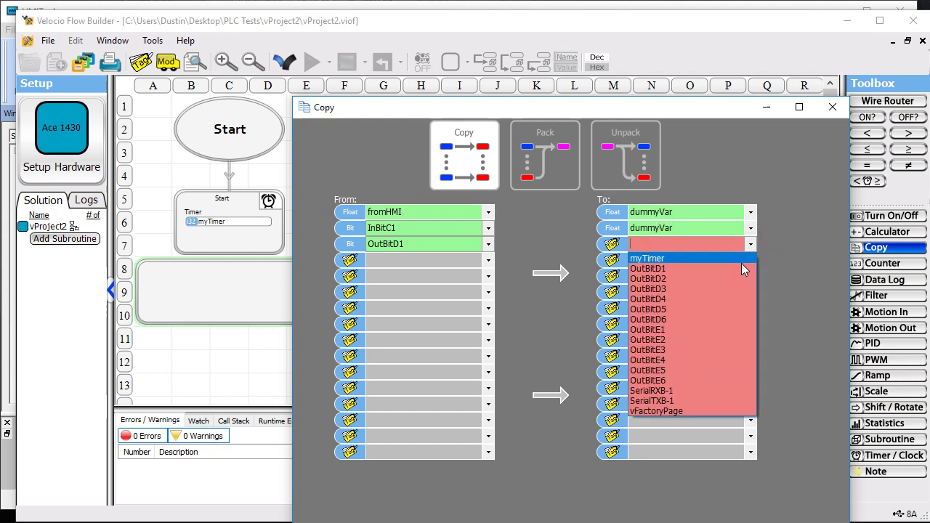
left_click(701, 241)
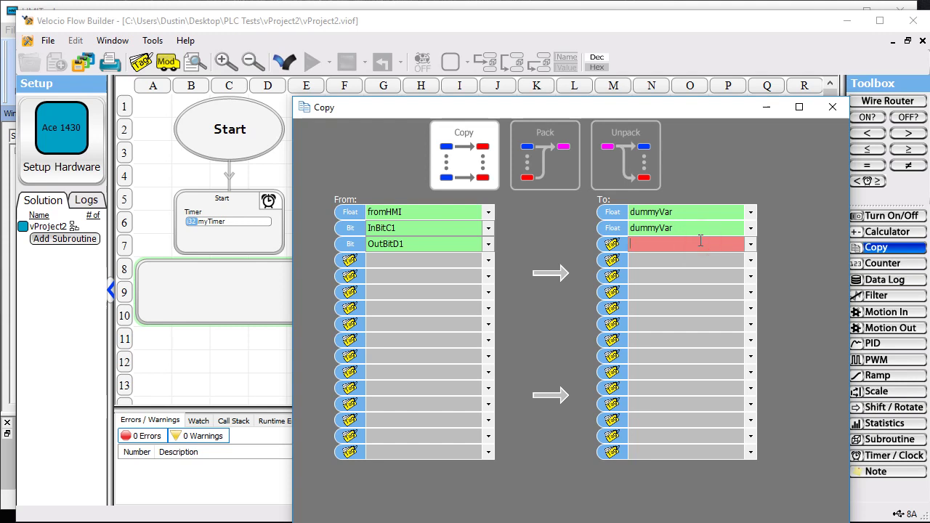
type("dummyVar")
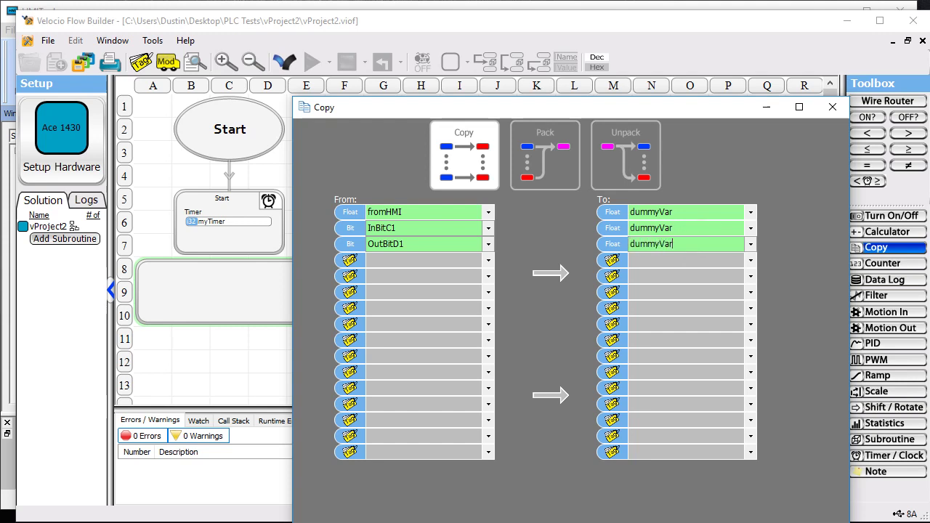
left_click_drag(564, 107, 516, 53)
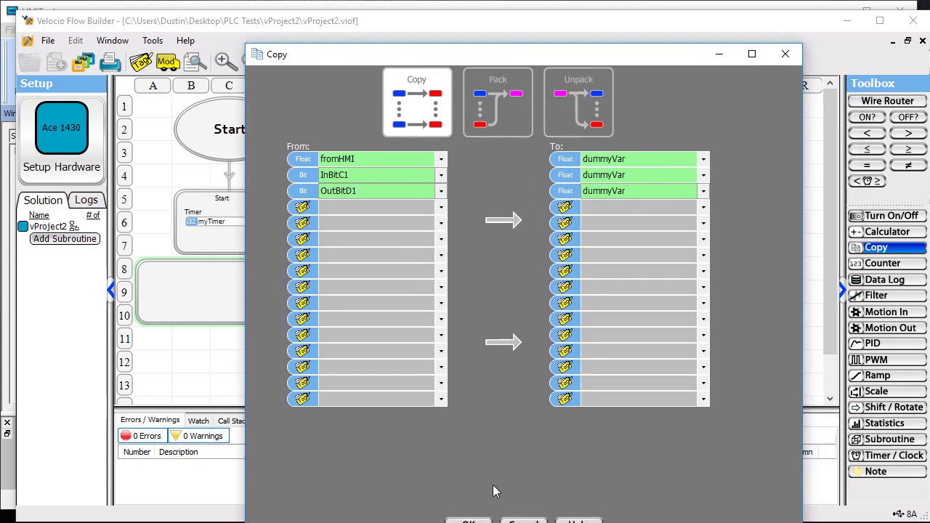
left_click(473, 521)
Link the Timer to the Copy block, save, switch debug off, and open the Modbus settings
left_click(225, 244)
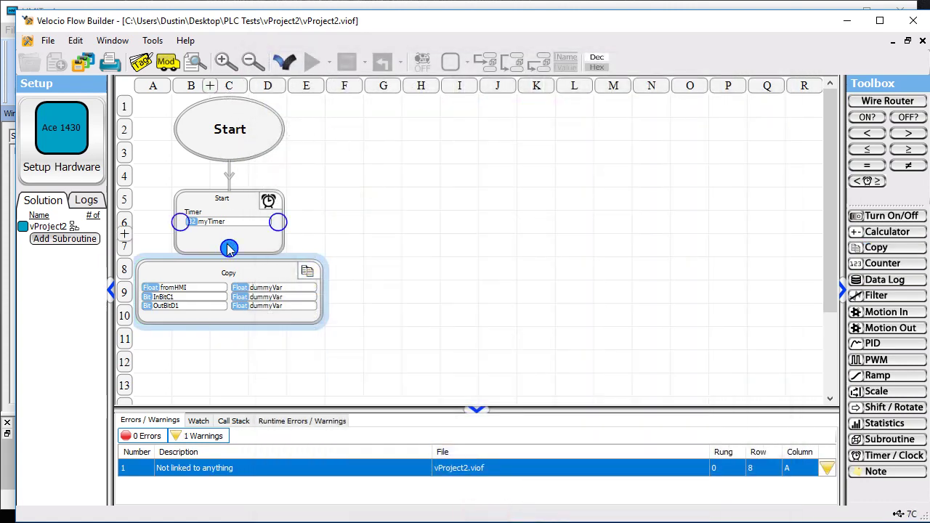
left_click(285, 62)
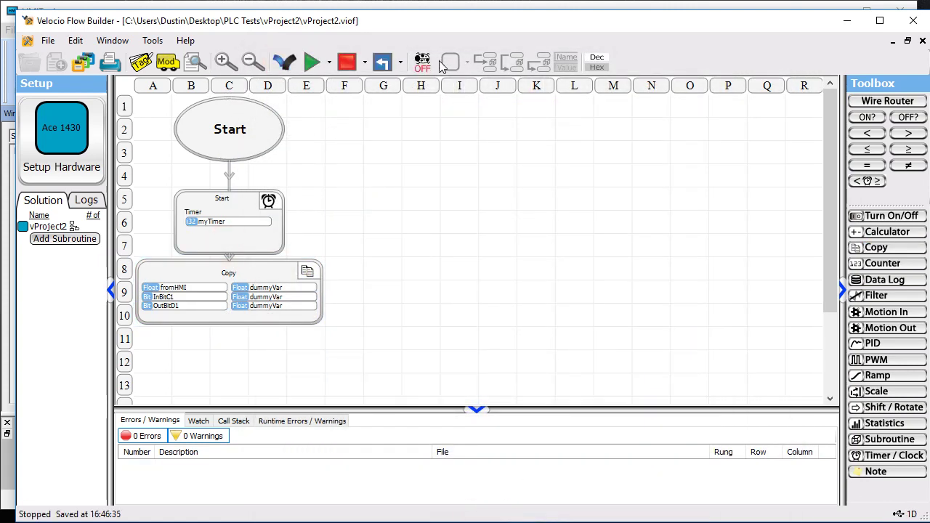
left_click(424, 64)
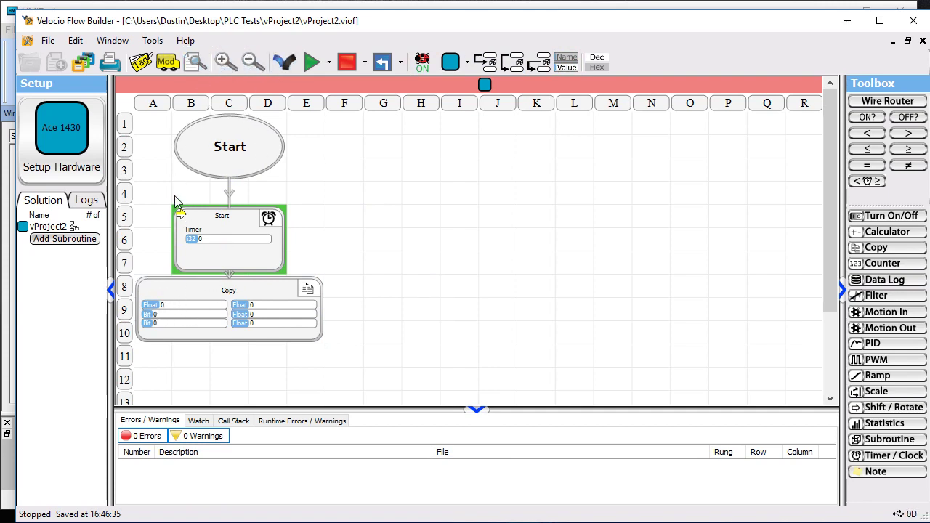
left_click(422, 62)
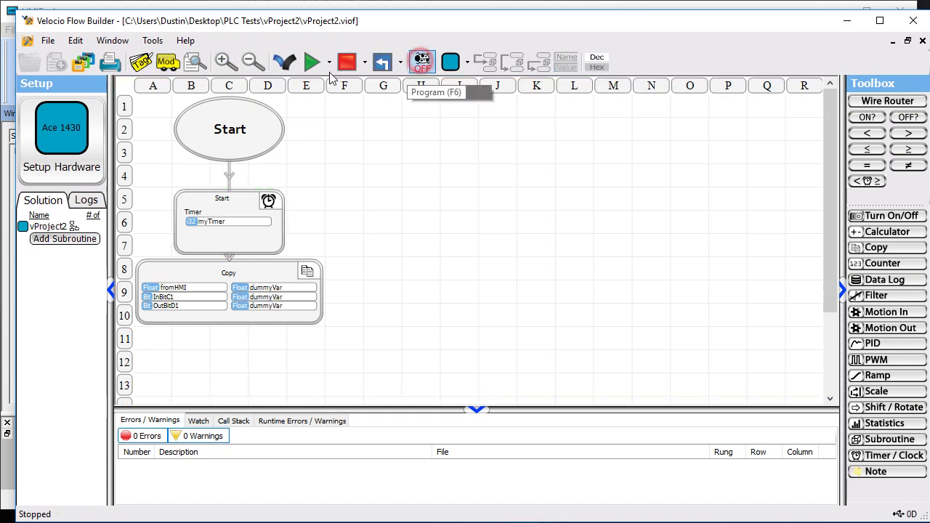
left_click(167, 62)
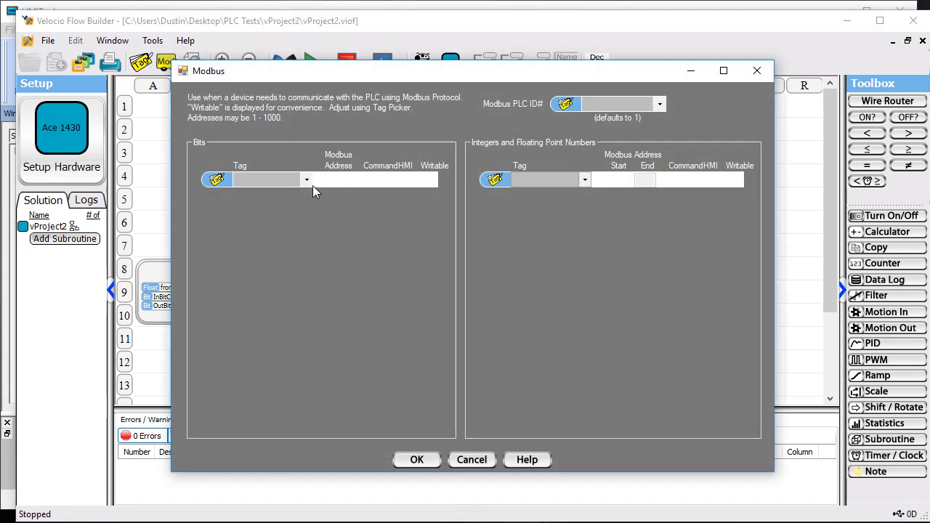
Map InBitC1 and a remote-writable OutBitD1 to the first two Modbus bit addresses
left_click(306, 180)
left_click(305, 192)
left_click(310, 196)
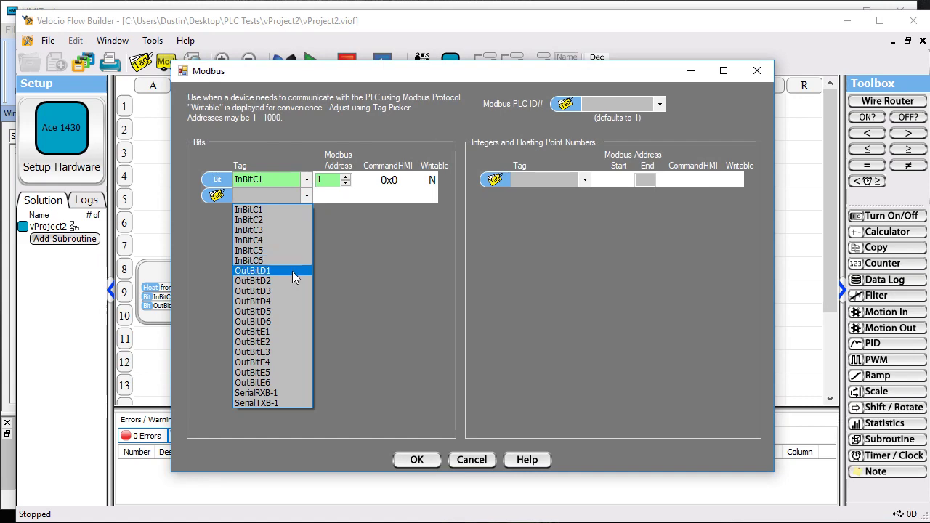
left_click(290, 272)
left_click(269, 210)
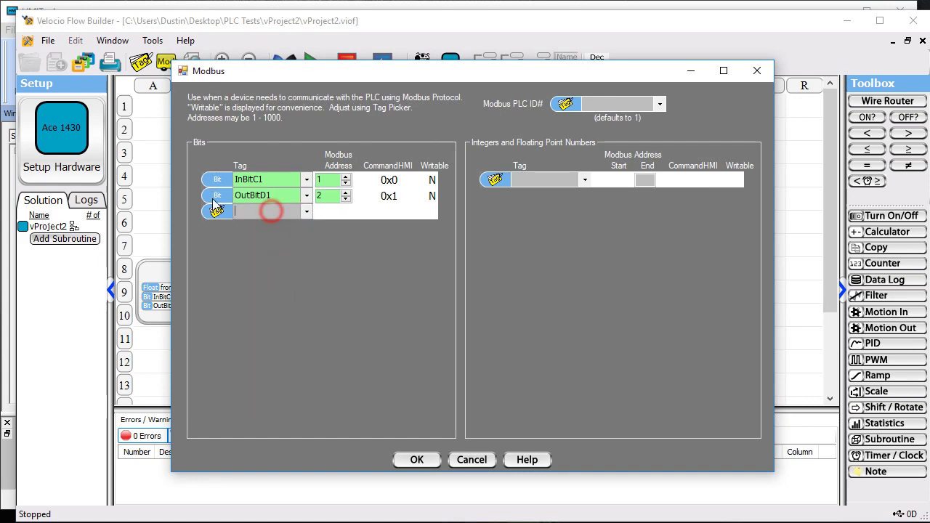
left_click(216, 209)
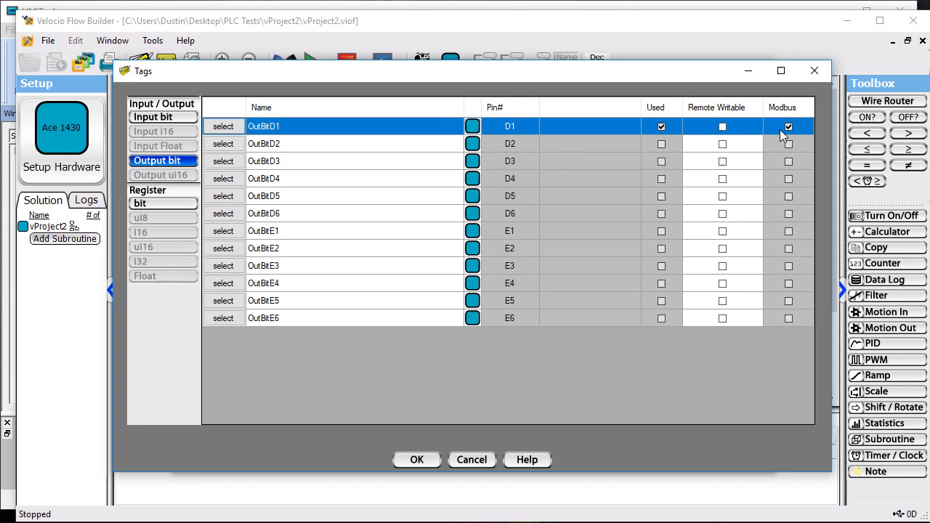
left_click(725, 130)
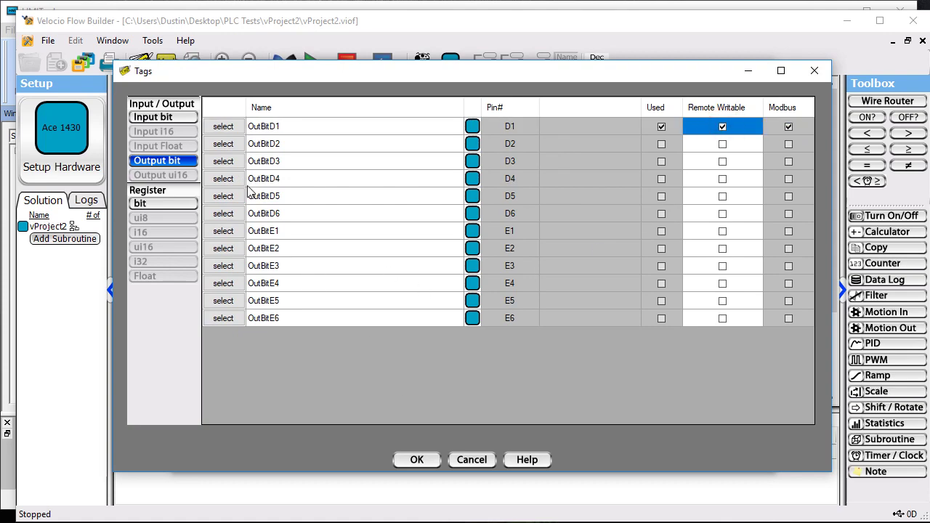
left_click(223, 127)
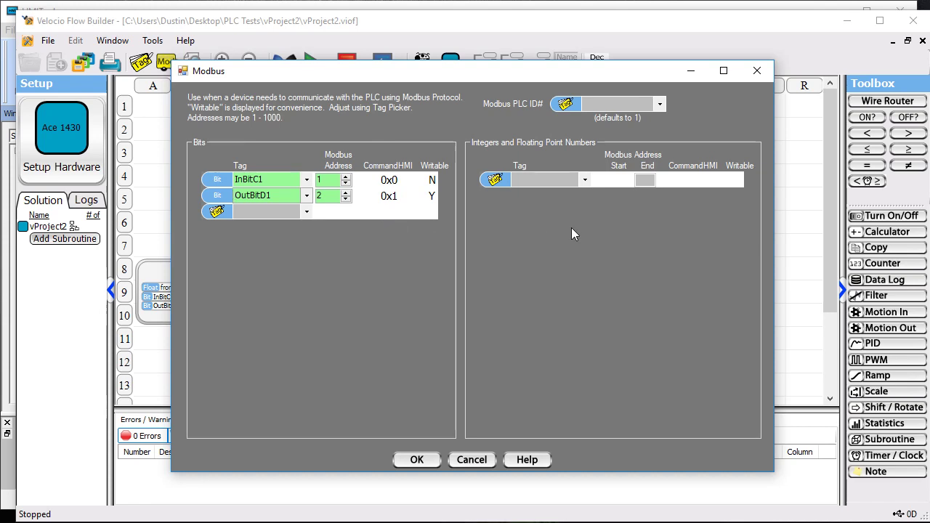
Map myTimer and fromHMI to the first Modbus register addresses and accept
left_click(585, 181)
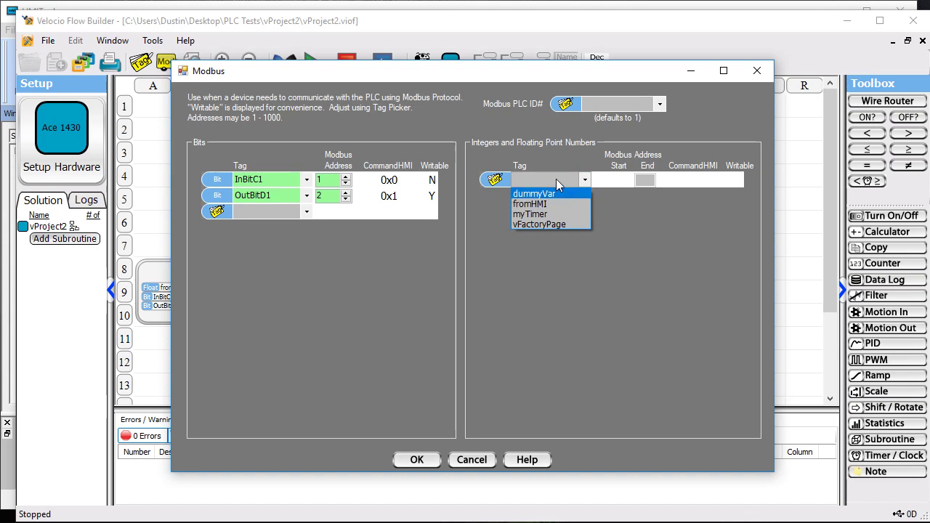
left_click(556, 179)
left_click(586, 181)
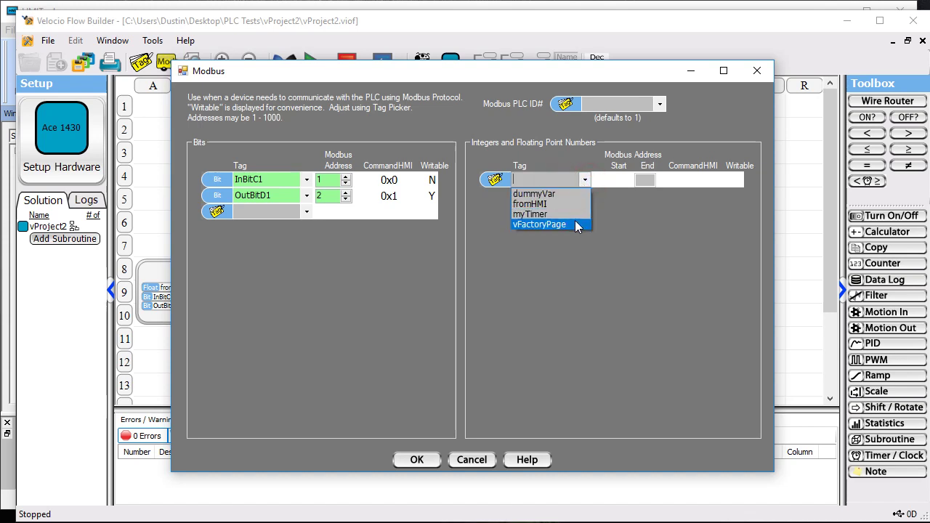
left_click(572, 216)
left_click(572, 196)
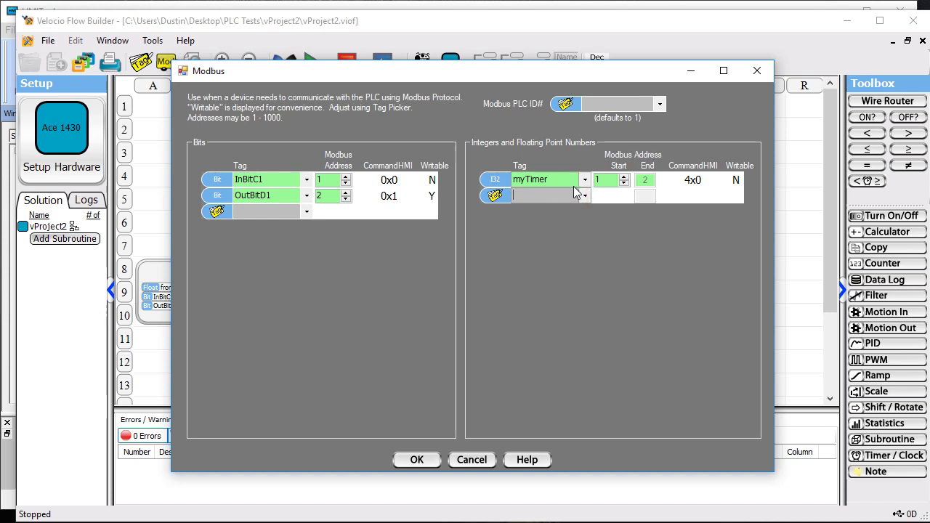
left_click(585, 196)
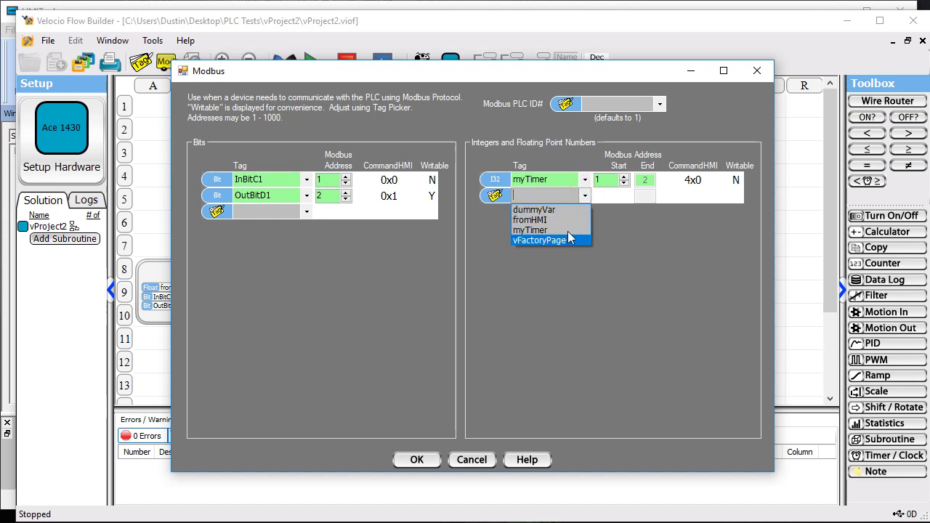
left_click(559, 219)
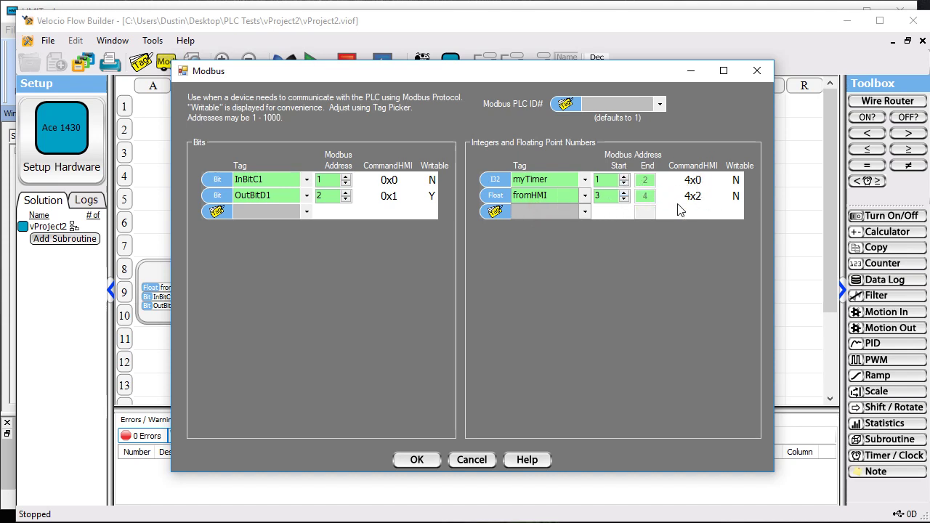
left_click(426, 460)
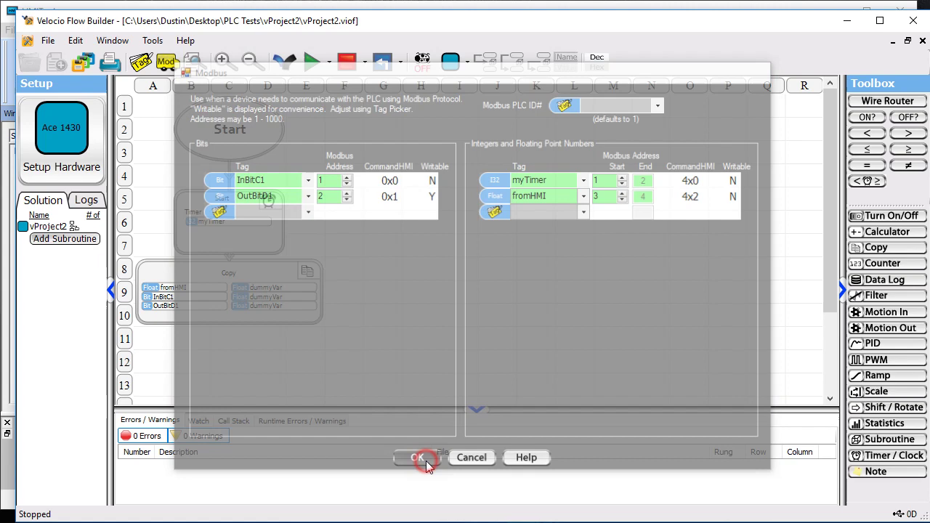
Download the program to the PLC and set it running
left_click(284, 64)
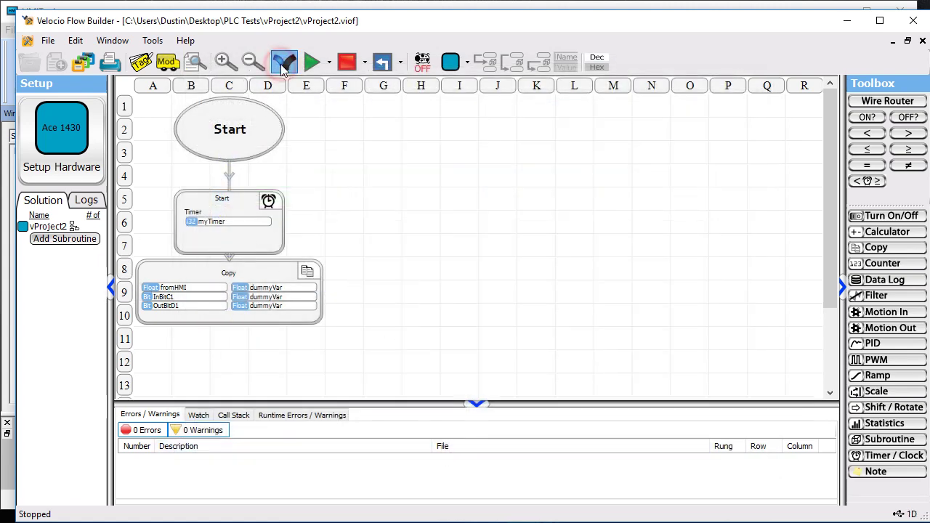
left_click(311, 62)
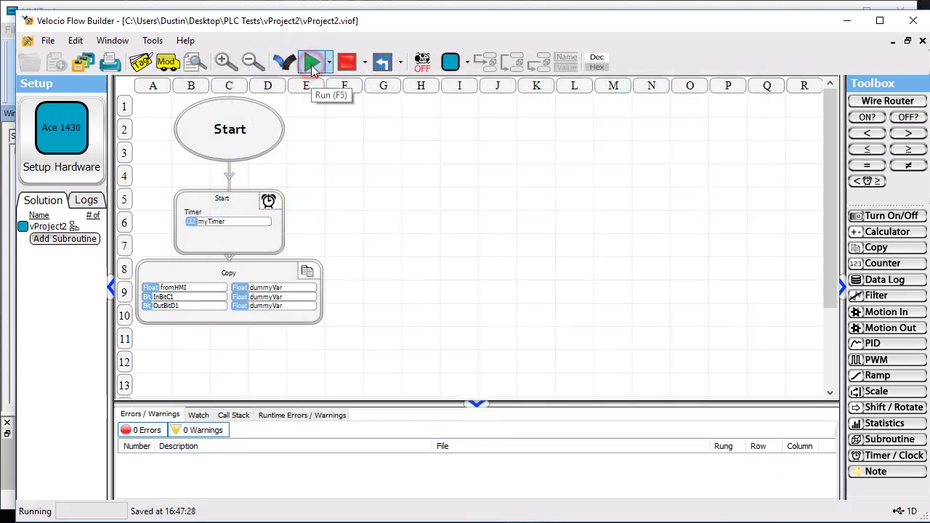
left_click(4, 62)
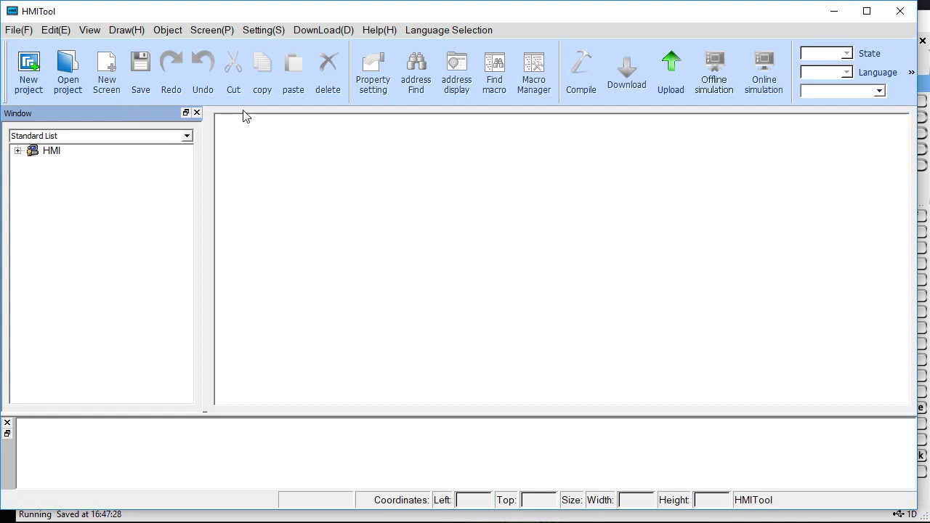
Create the commtest project for an HM-043AE panel with a Modbus device link
left_click(34, 50)
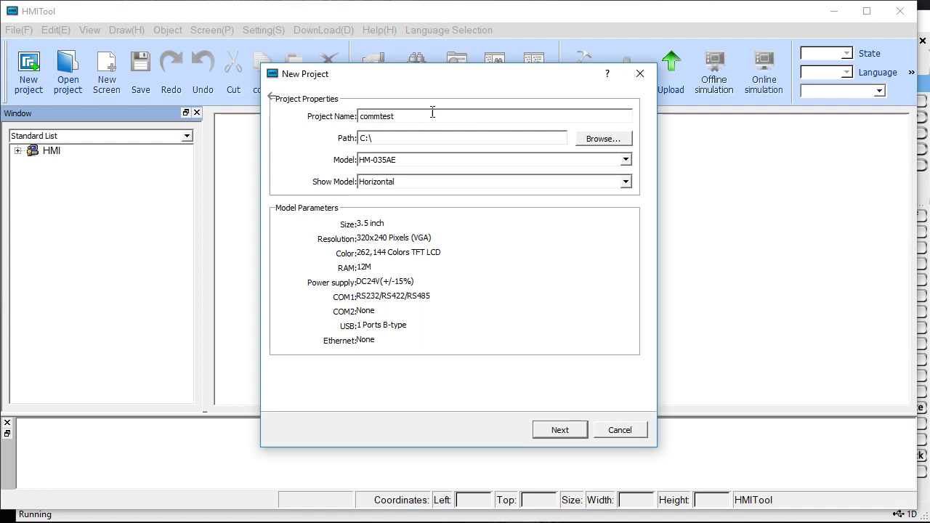
left_click(516, 167)
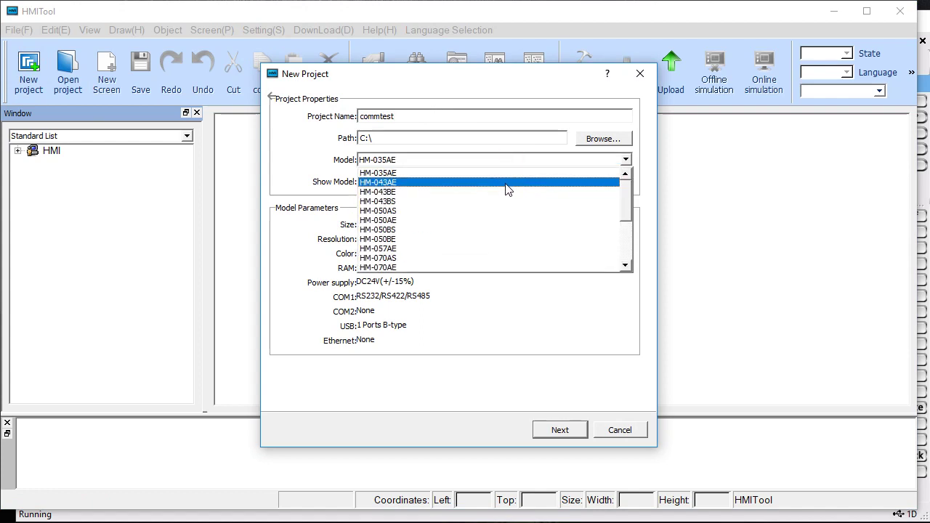
left_click(499, 183)
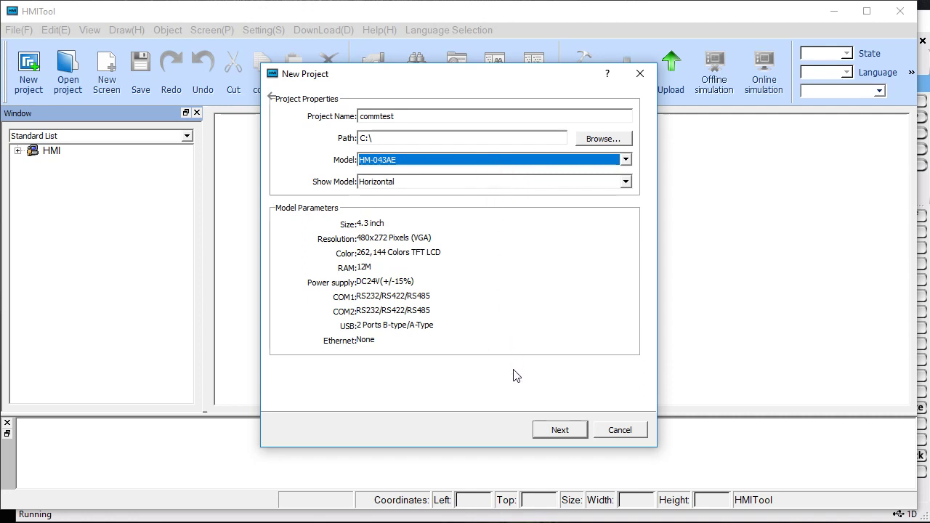
left_click(558, 429)
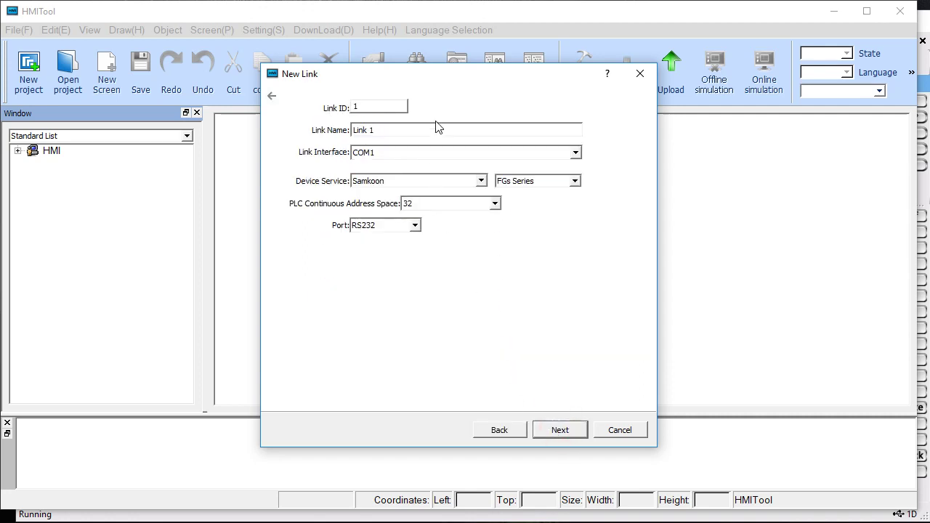
left_click(422, 183)
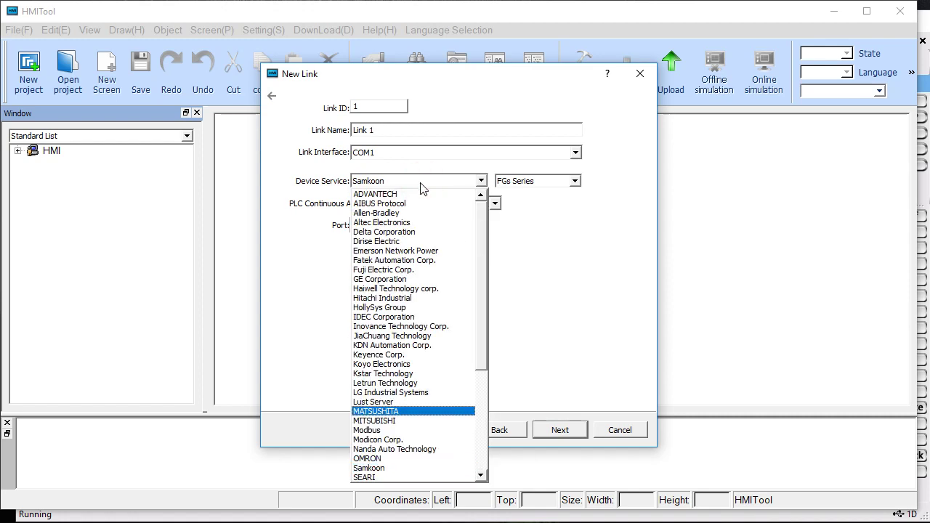
left_click(395, 430)
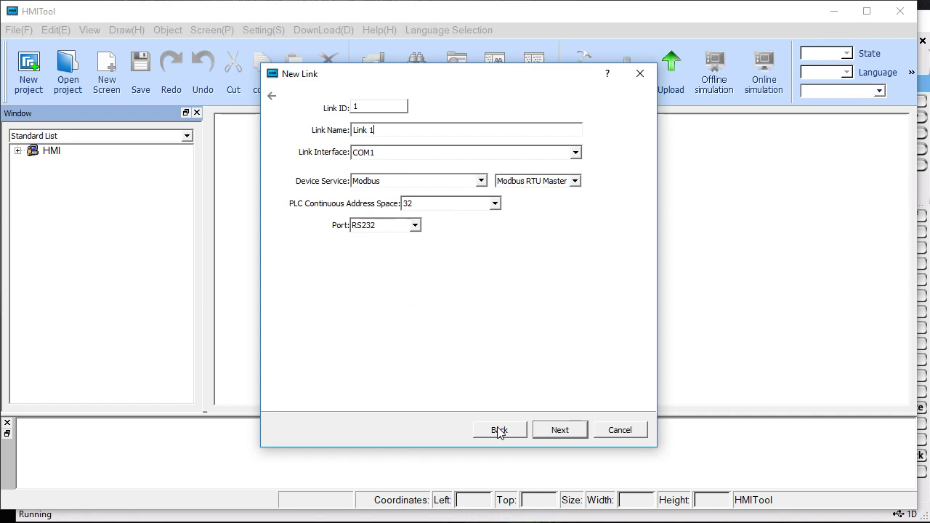
left_click(558, 431)
Give the first screen a white background and the name Main
left_click(395, 158)
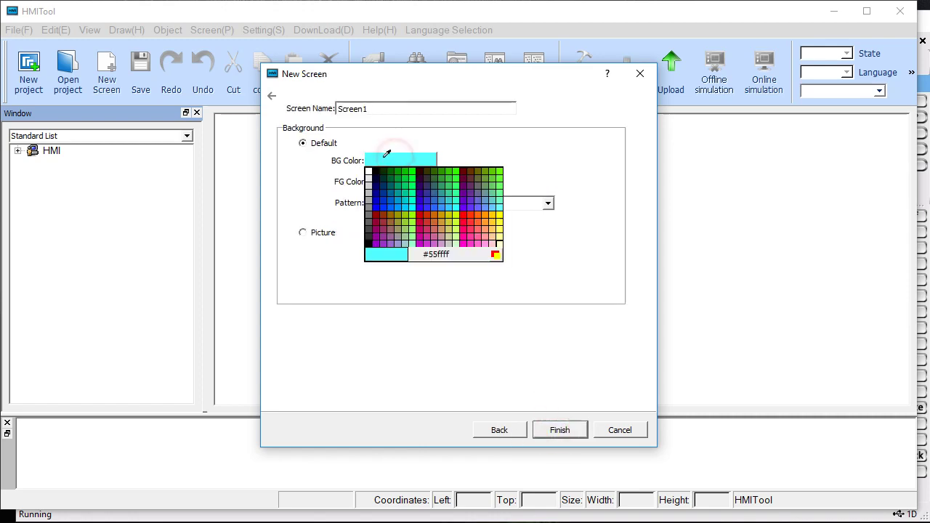
left_click(375, 172)
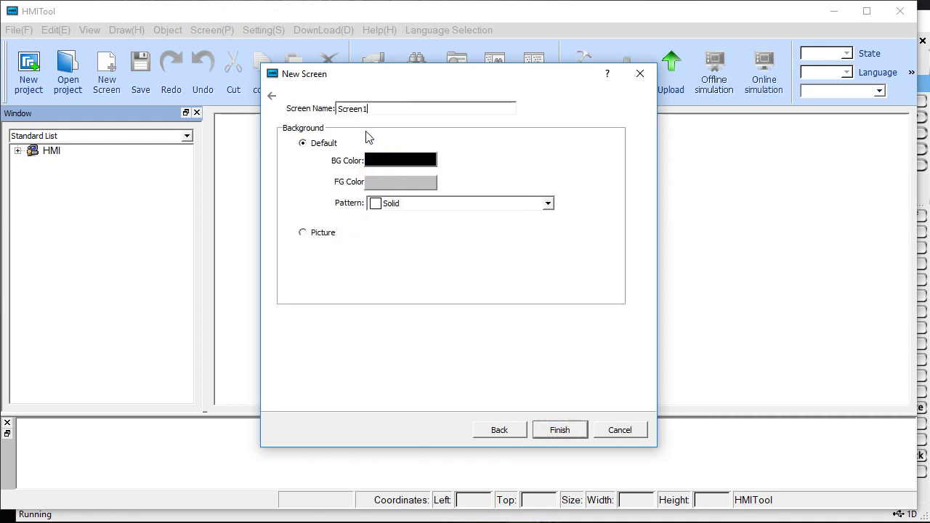
left_click(379, 164)
left_click(368, 175)
left_click(377, 103)
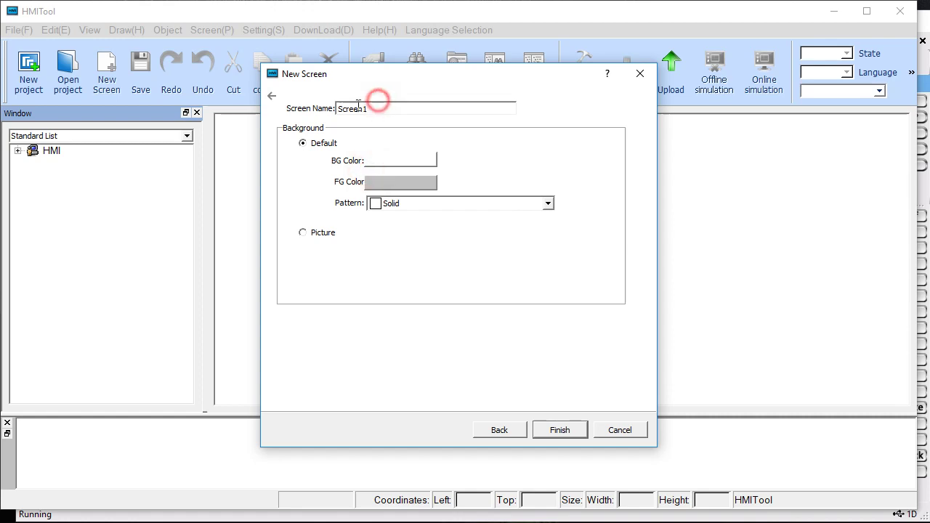
double_click(358, 107)
type("Main")
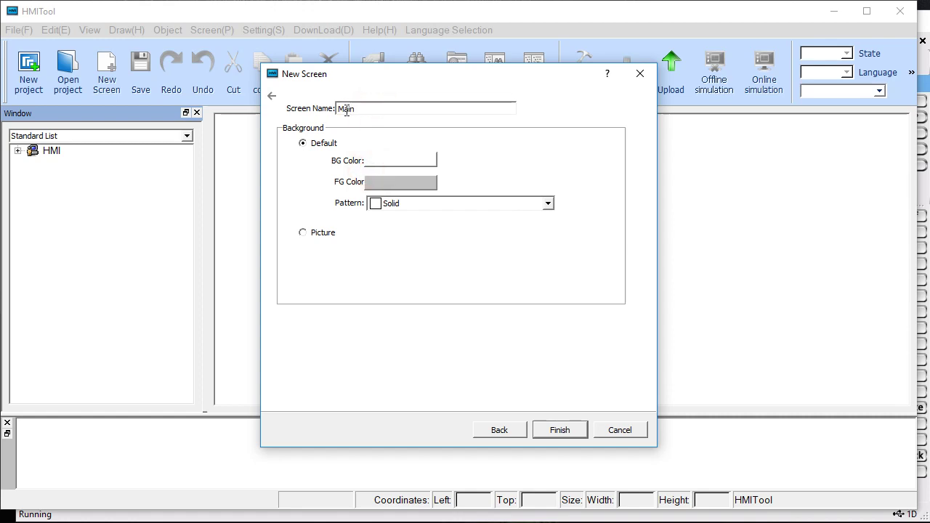
left_click(554, 431)
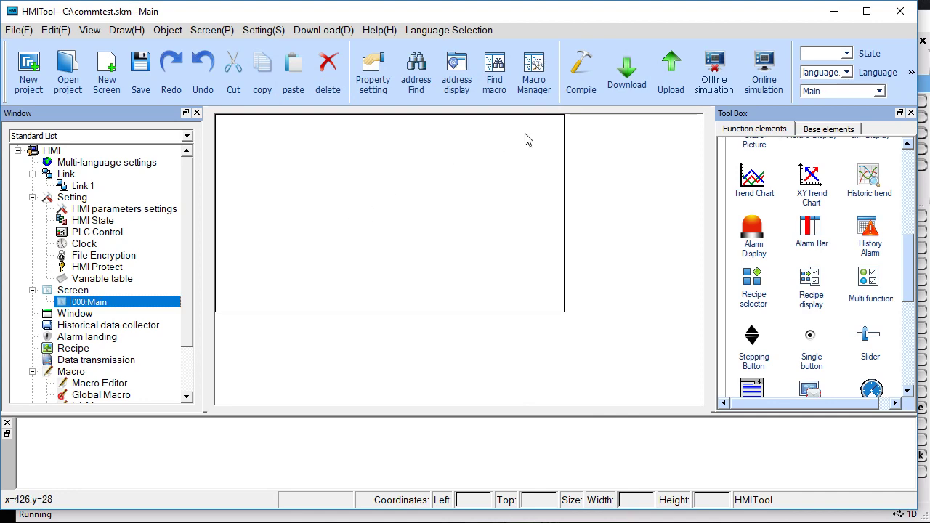
left_click_drag(909, 272, 905, 174)
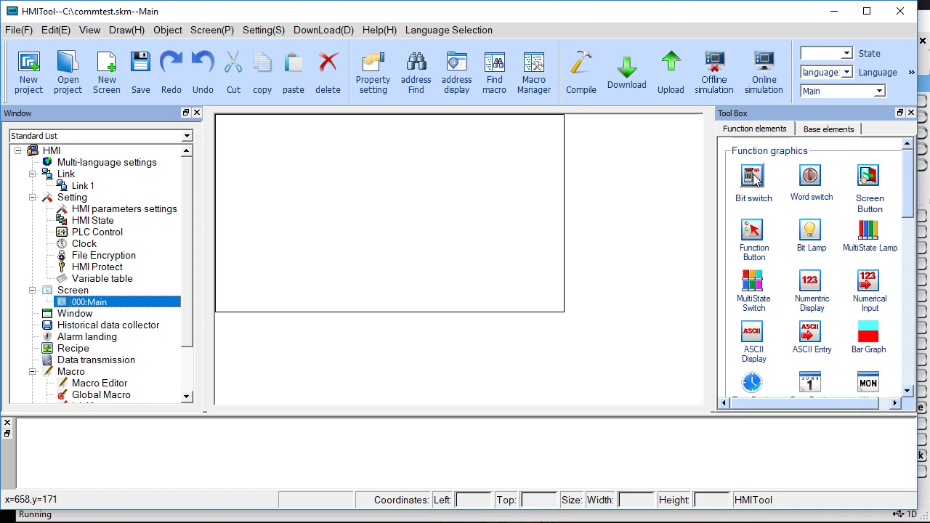
Cancel a bit lamp dialog, then review and close Velocio's Modbus address table
double_click(811, 231)
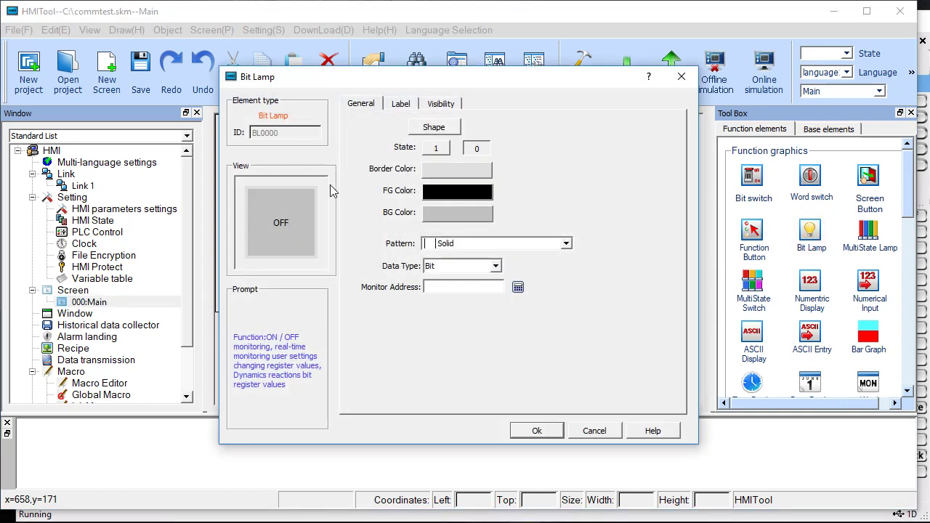
left_click(681, 78)
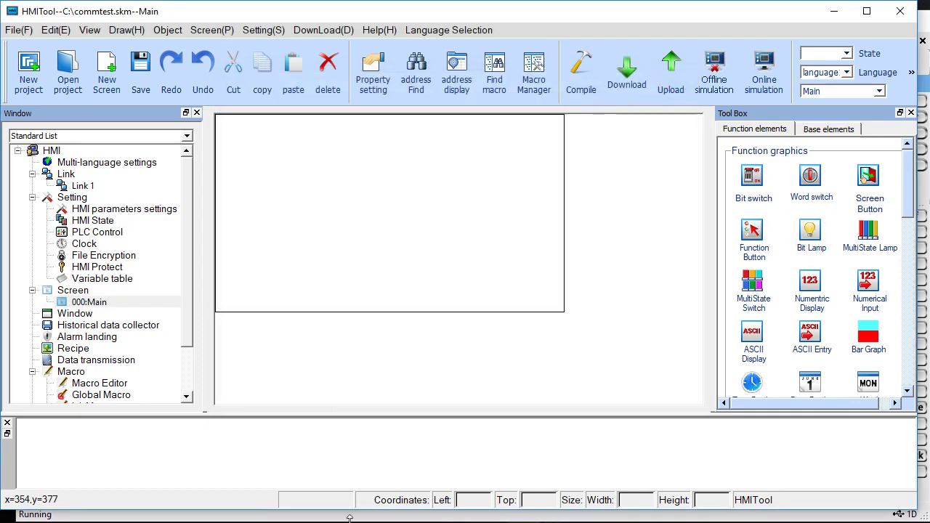
left_click(138, 519)
left_click(166, 61)
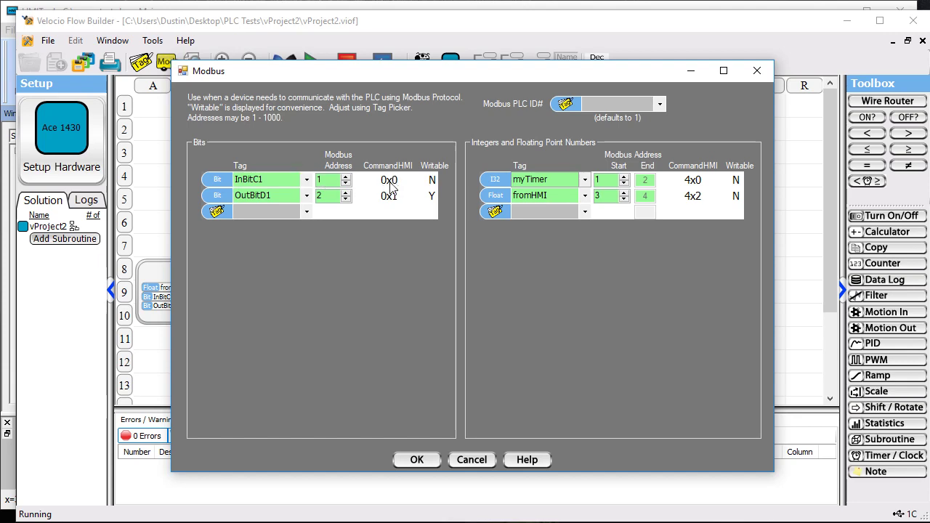
left_click(757, 71)
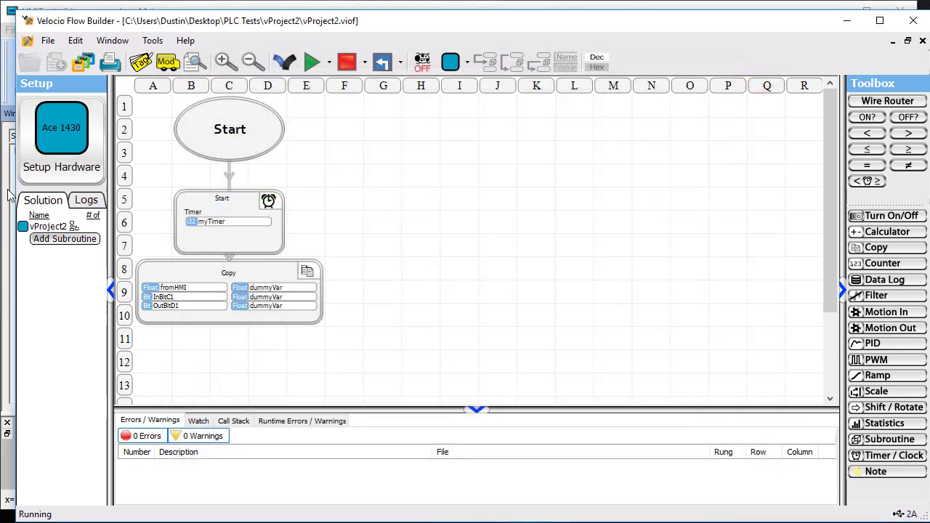
Add a round Bit Lamp monitoring address 0x0 at the Main screen's top-left
left_click(9, 195)
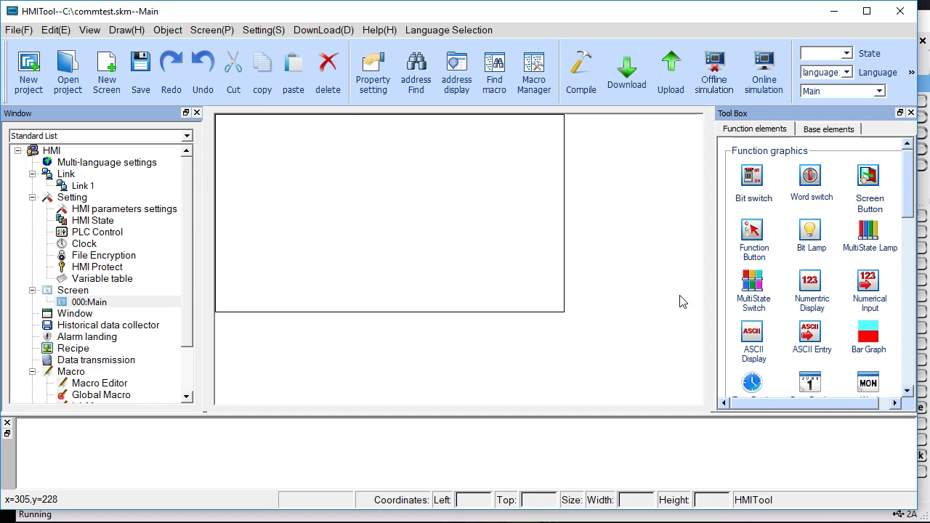
double_click(812, 231)
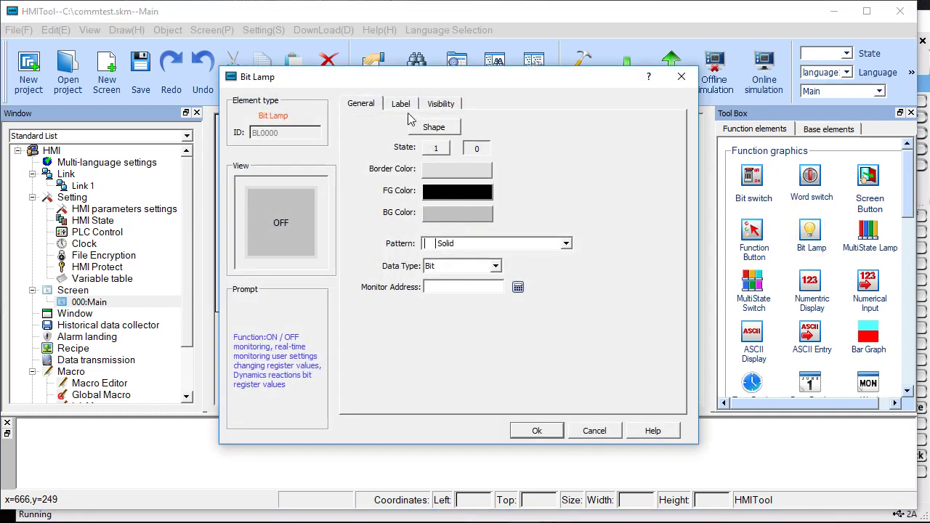
left_click(434, 128)
left_click(350, 407)
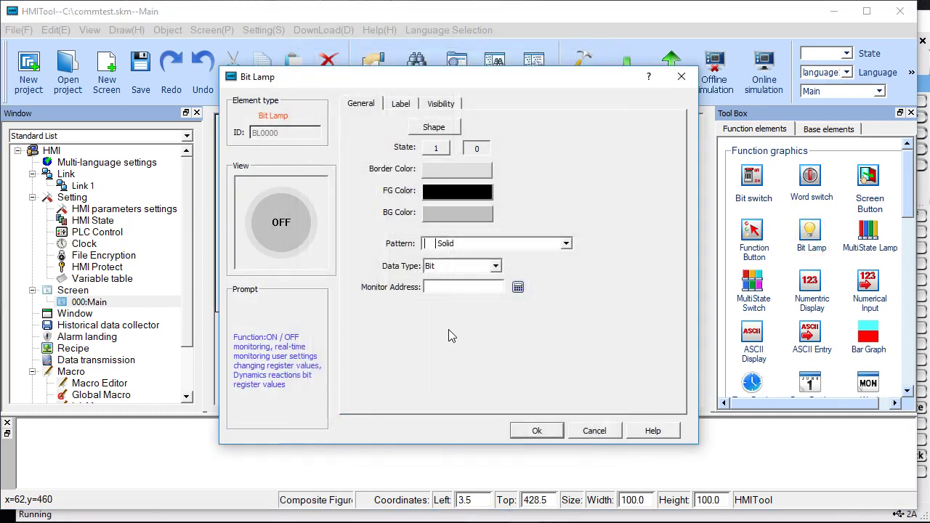
left_click(426, 287)
type("0x0")
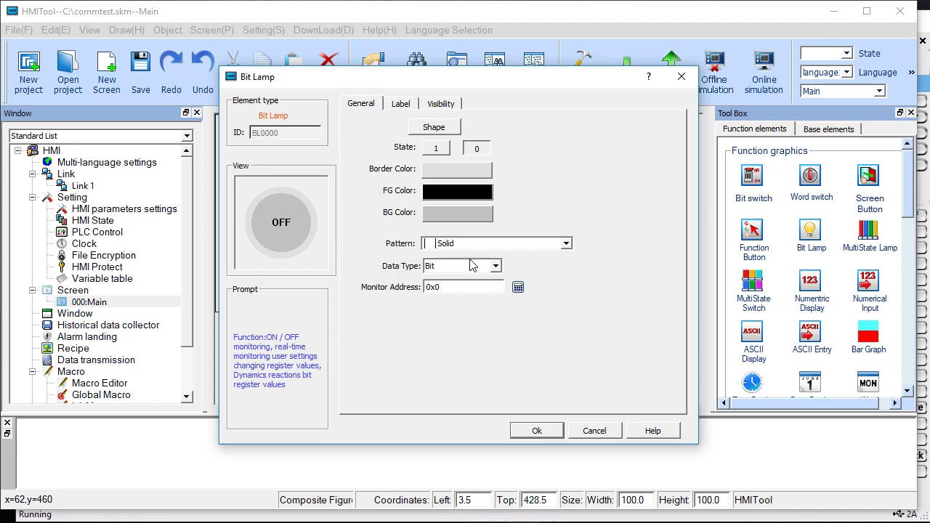
left_click(538, 431)
left_click_drag(266, 147, 277, 162)
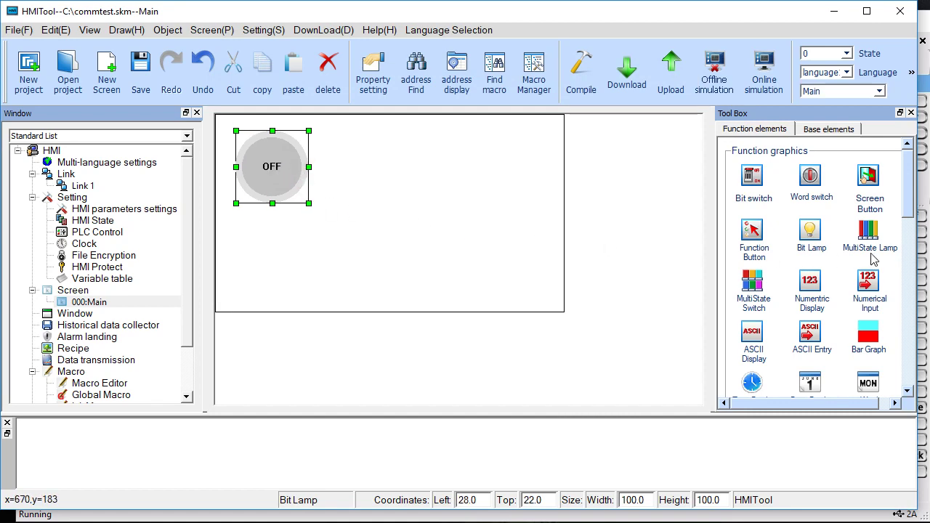
Add an Alternate bit switch writing and monitoring address 0x1, aligned below the lamp
left_click(756, 182)
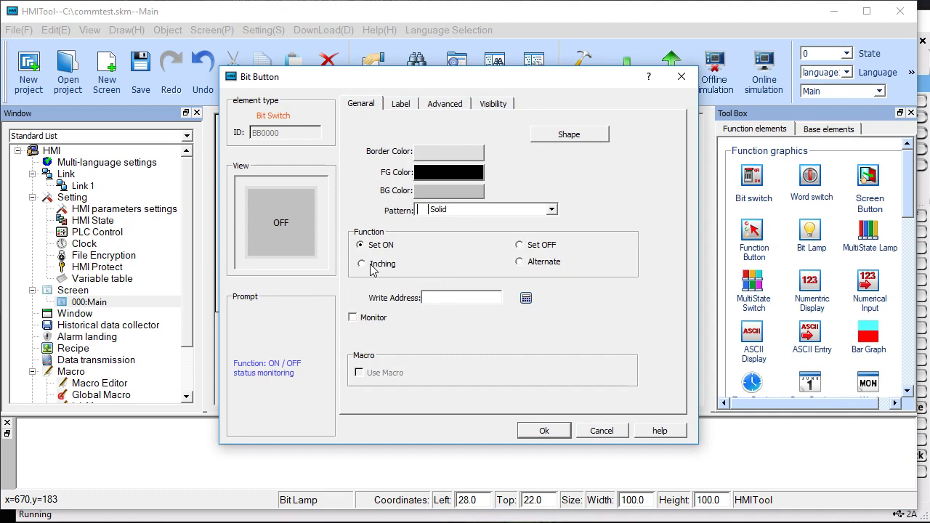
left_click(523, 262)
left_click(465, 296)
left_click(353, 317)
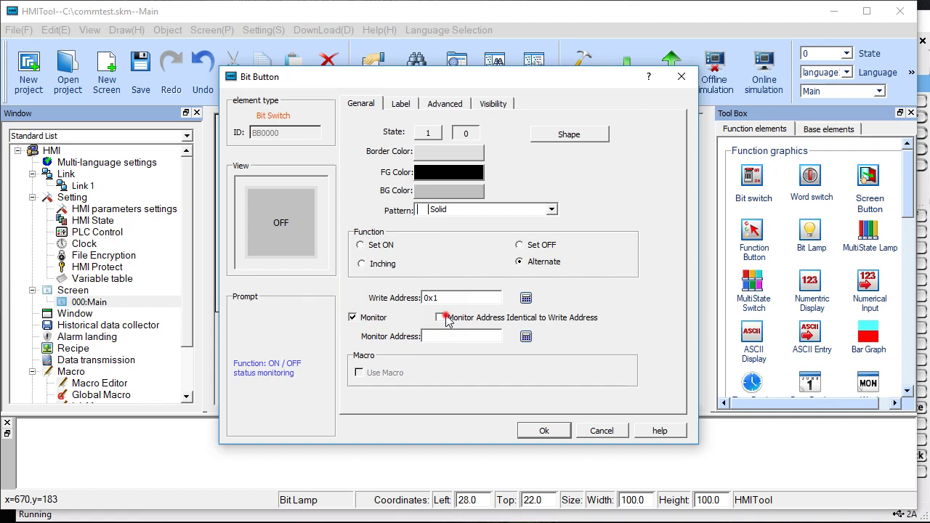
left_click(441, 317)
left_click(534, 429)
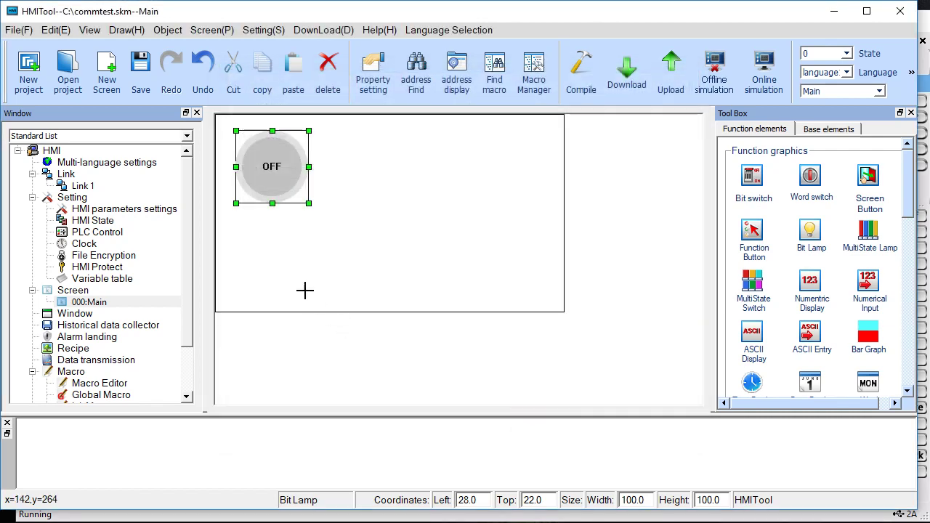
left_click(267, 243)
left_click_drag(267, 243, 278, 261)
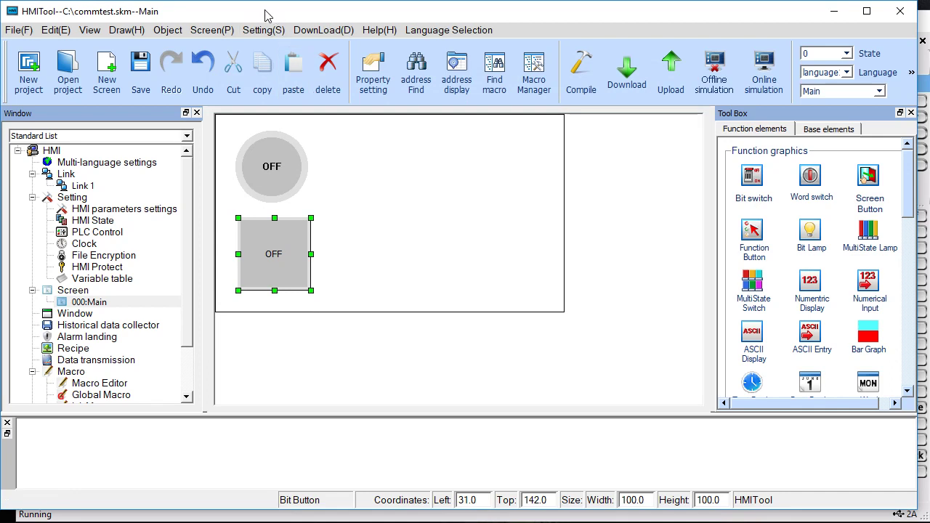
left_click_drag(271, 255, 266, 250)
left_click(539, 171)
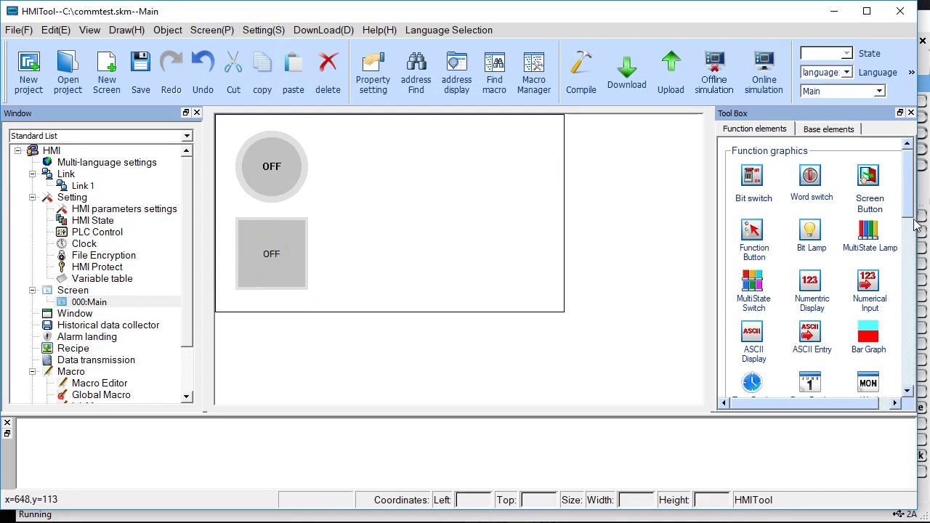
Start a numeric display, then check register addresses in Velocio's Modbus table
left_click(812, 284)
left_click(447, 156)
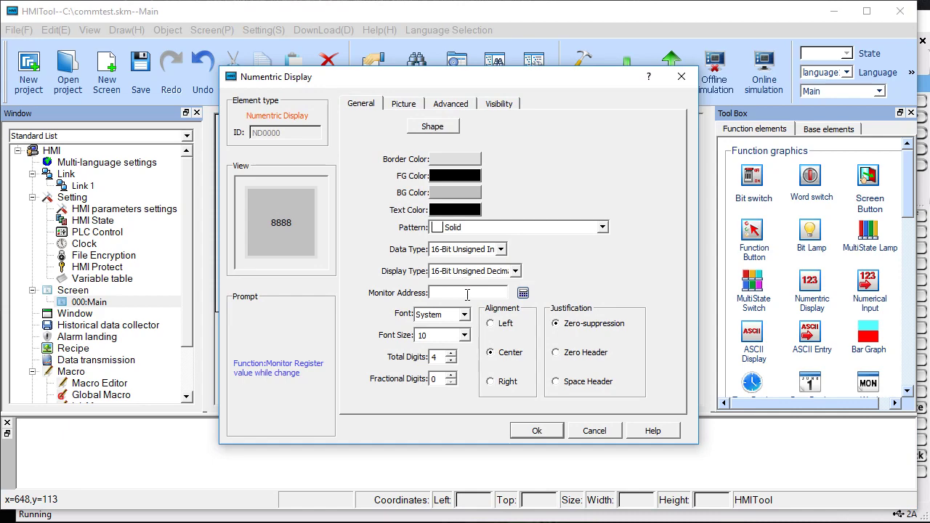
left_click(84, 517)
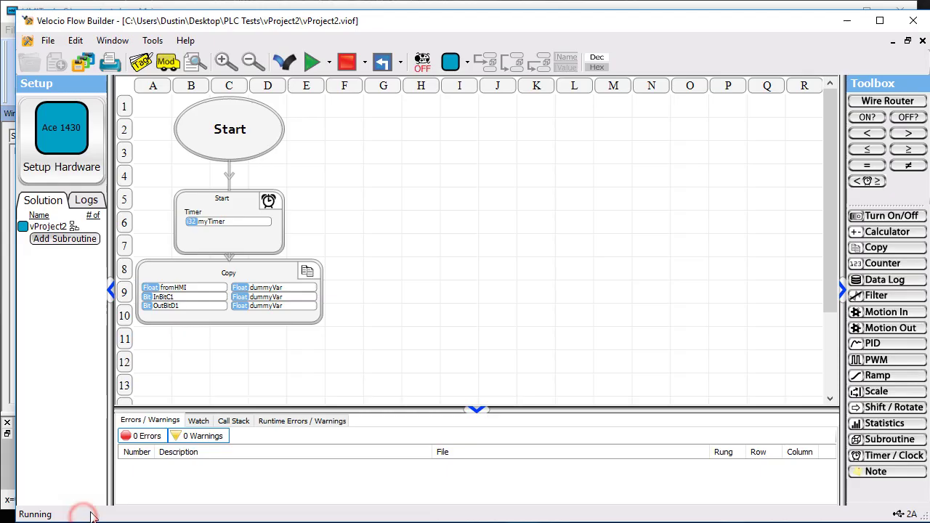
left_click(166, 64)
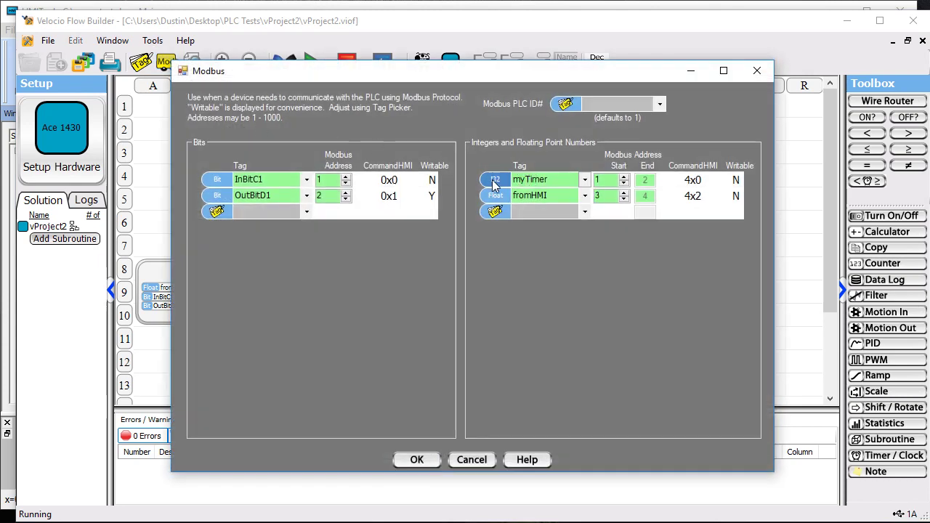
Place a Numeric Display reading 4x0 as a 32-Bit Signed Int near the top of the screen
left_click(757, 72)
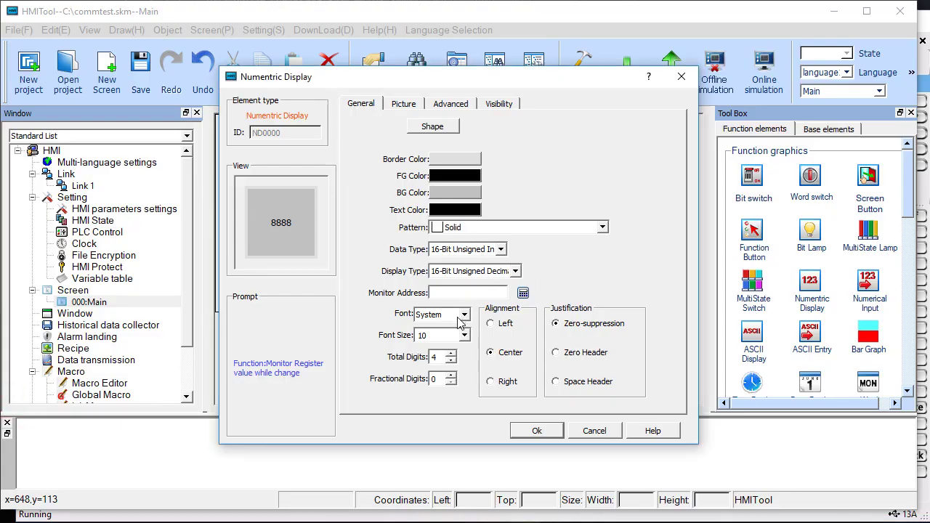
left_click(466, 252)
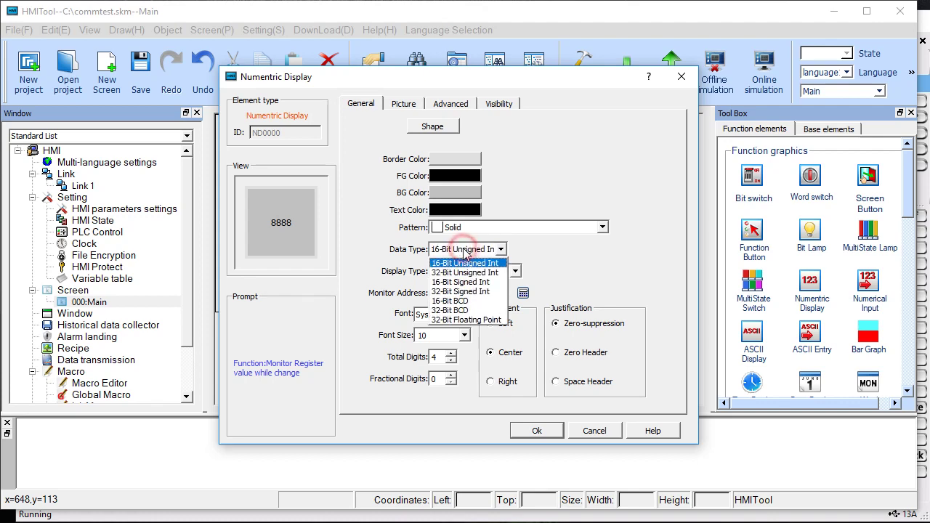
left_click(483, 291)
left_click(486, 292)
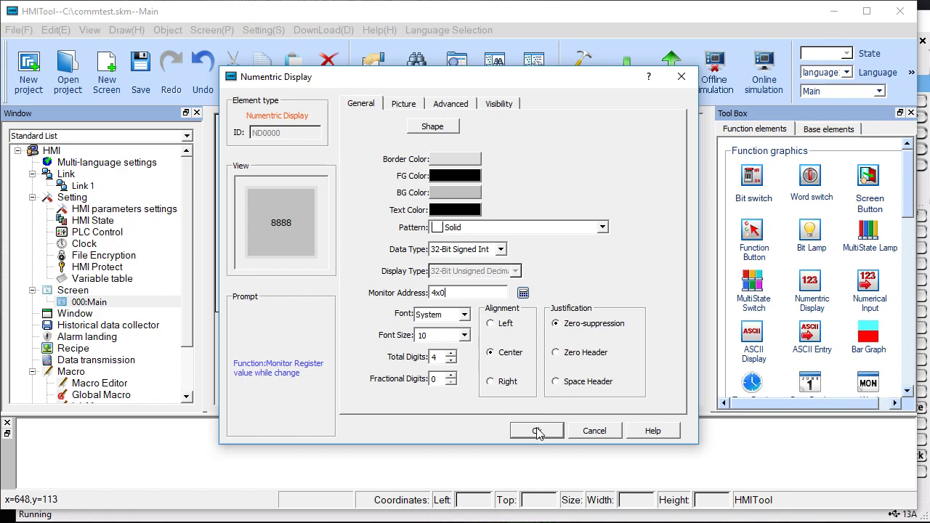
left_click(536, 430)
left_click(380, 162)
left_click_drag(406, 188, 389, 157)
Give the display a white background and border with Transparent pattern, and resize it to 171 by 58
double_click(409, 177)
left_click(441, 194)
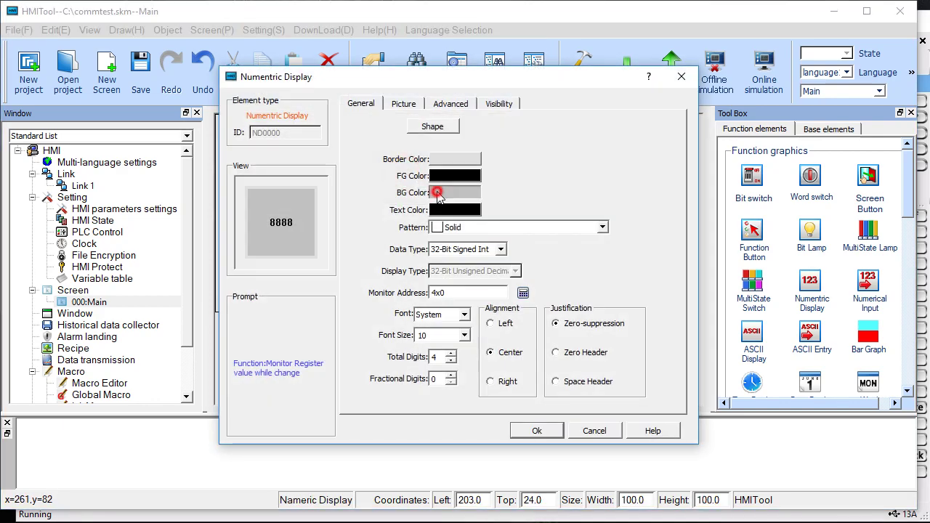
left_click(436, 188)
left_click(446, 161)
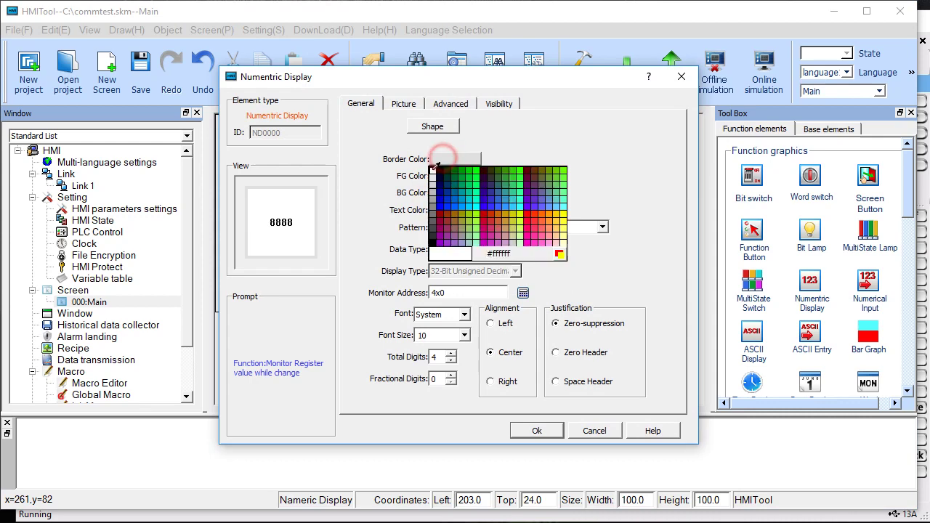
left_click(441, 164)
left_click(452, 228)
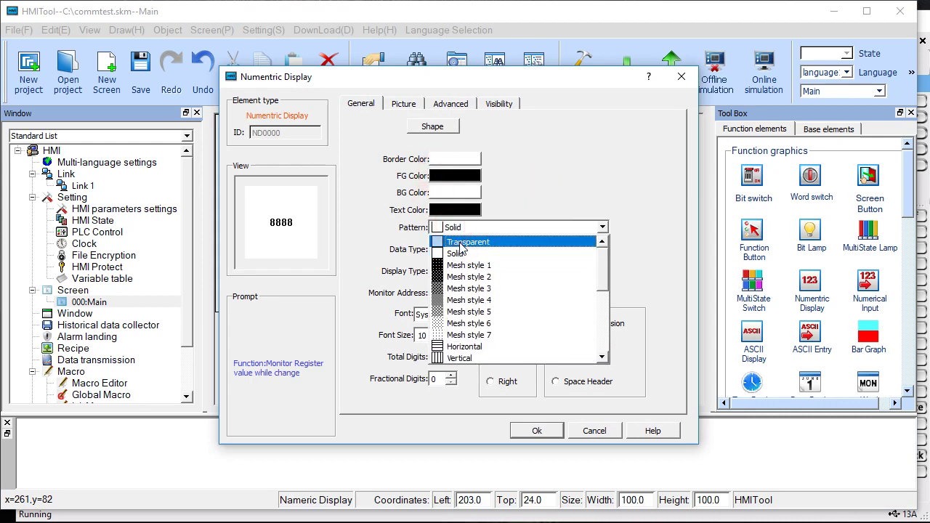
left_click(455, 239)
left_click(535, 431)
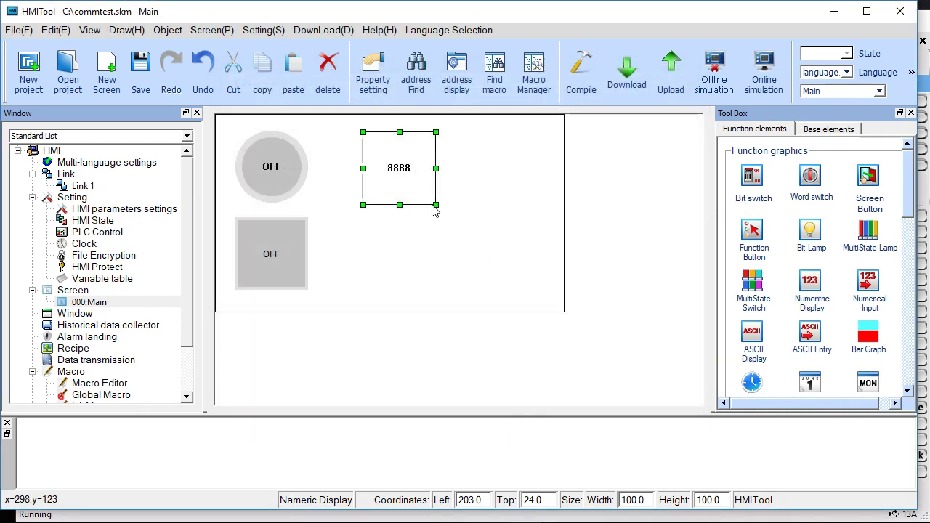
left_click_drag(435, 204, 451, 169)
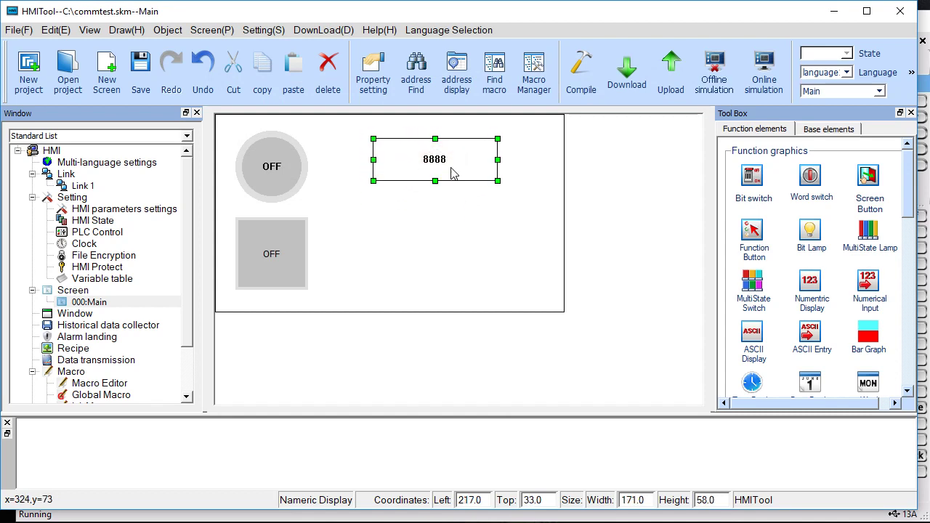
left_click(439, 226)
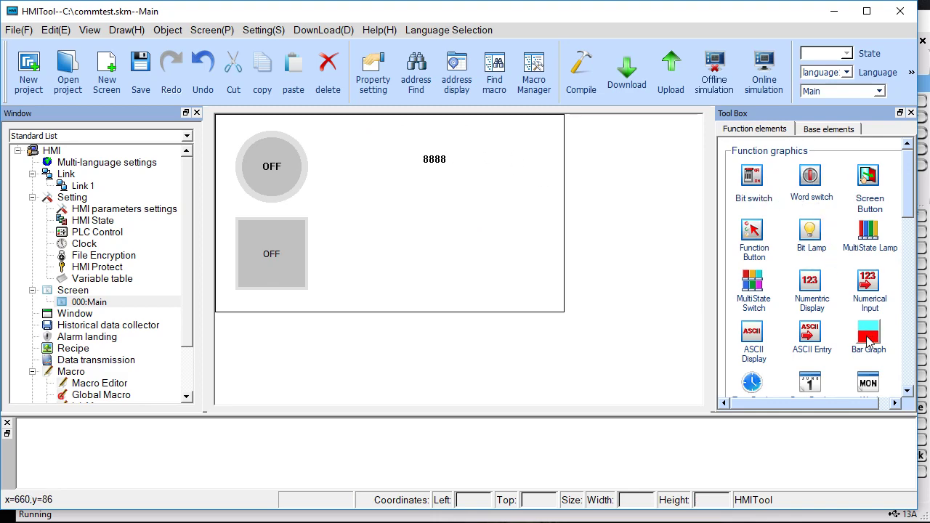
Place a white-background Numeric Entry writing 32-Bit Floating Point values to 4x2 below the display
left_click(867, 284)
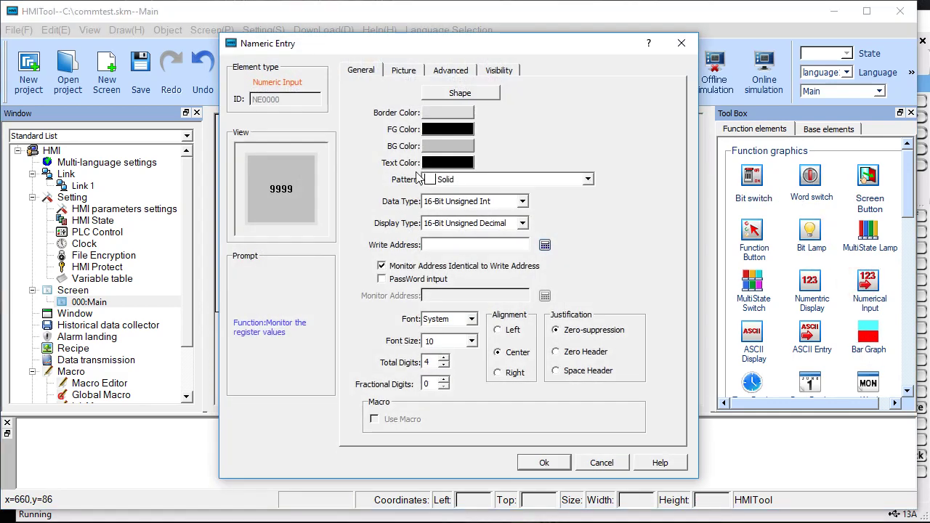
left_click(465, 207)
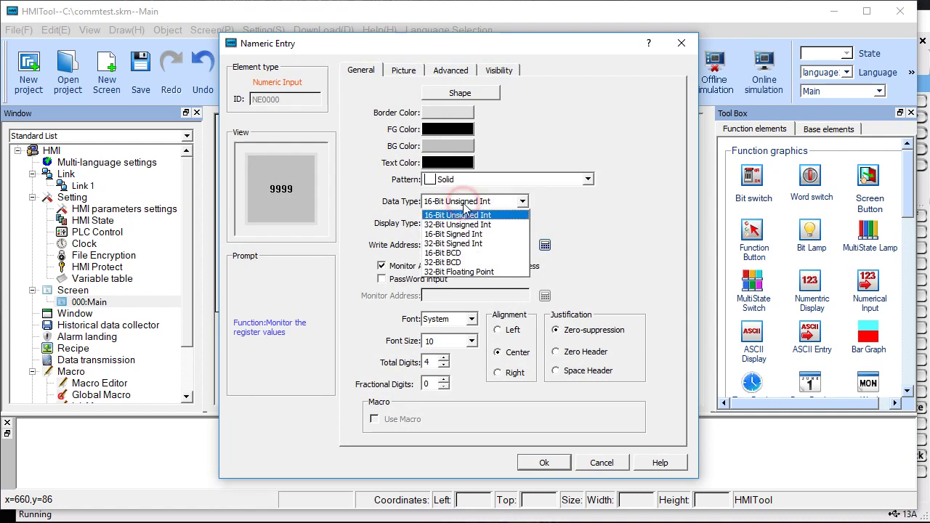
left_click(458, 271)
left_click(443, 244)
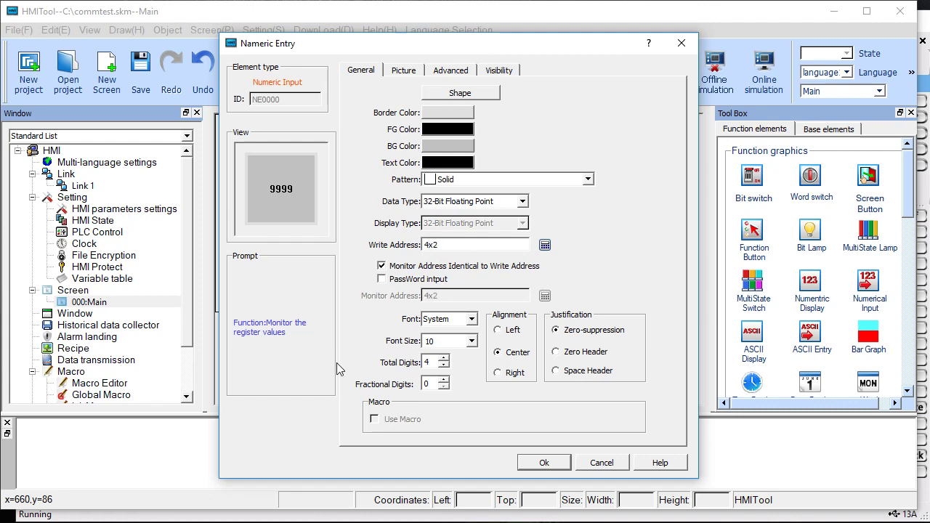
left_click(440, 143)
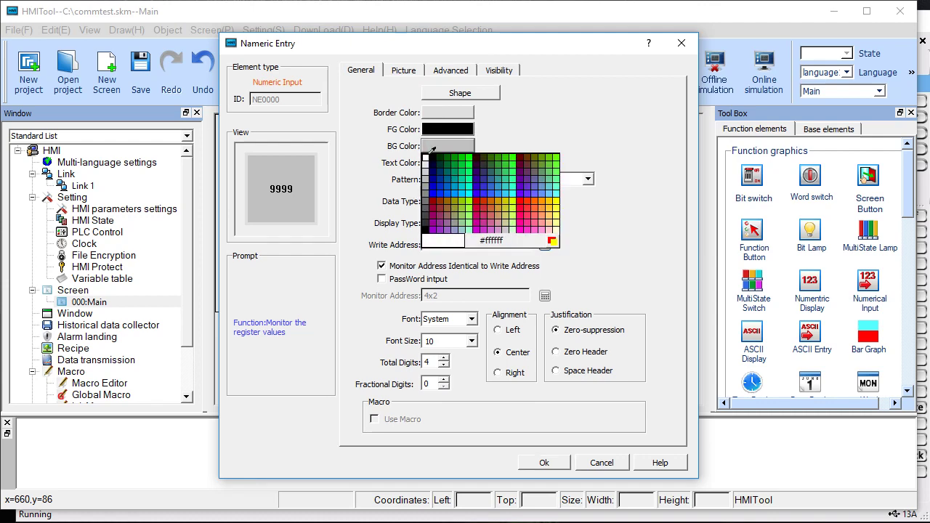
left_click(428, 160)
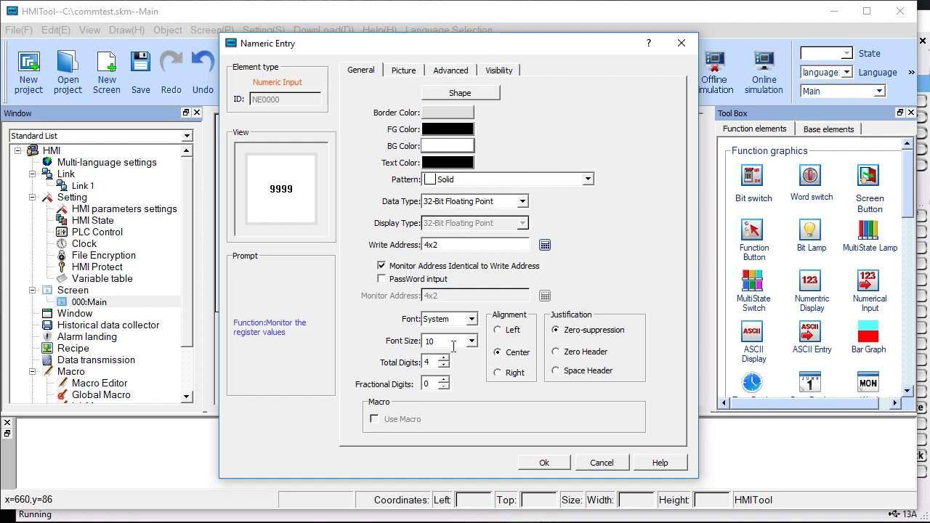
left_click(545, 463)
left_click(407, 197)
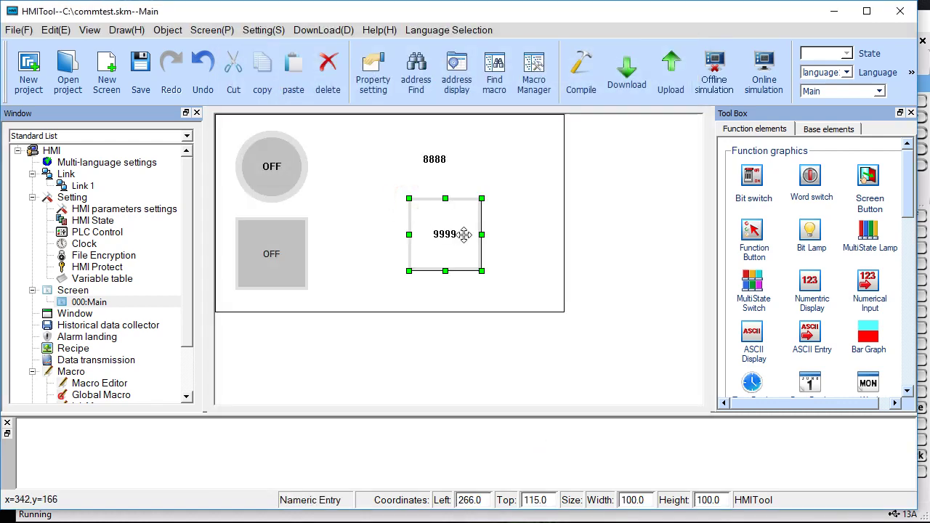
left_click_drag(446, 234, 466, 247)
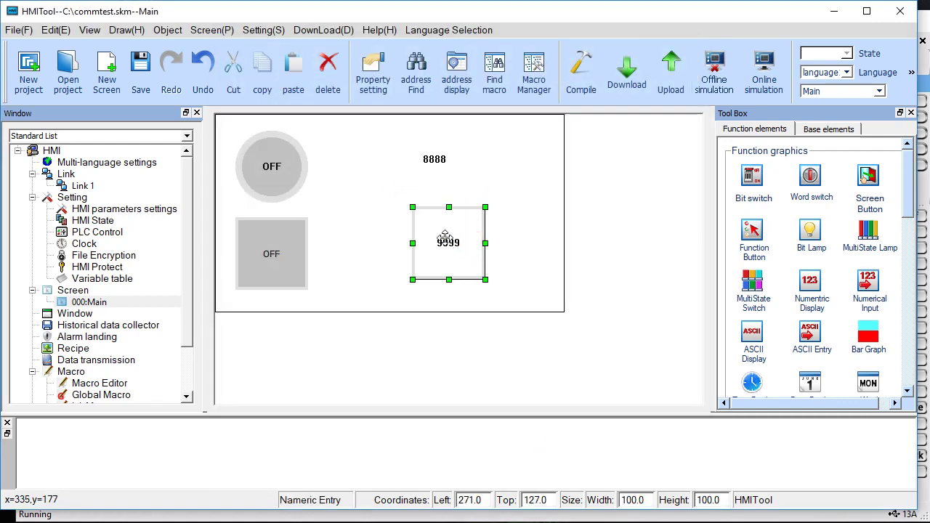
Save the commtest project and download it to the HM-043AE panel, retrying after the USB failure
left_click(138, 67)
left_click(626, 72)
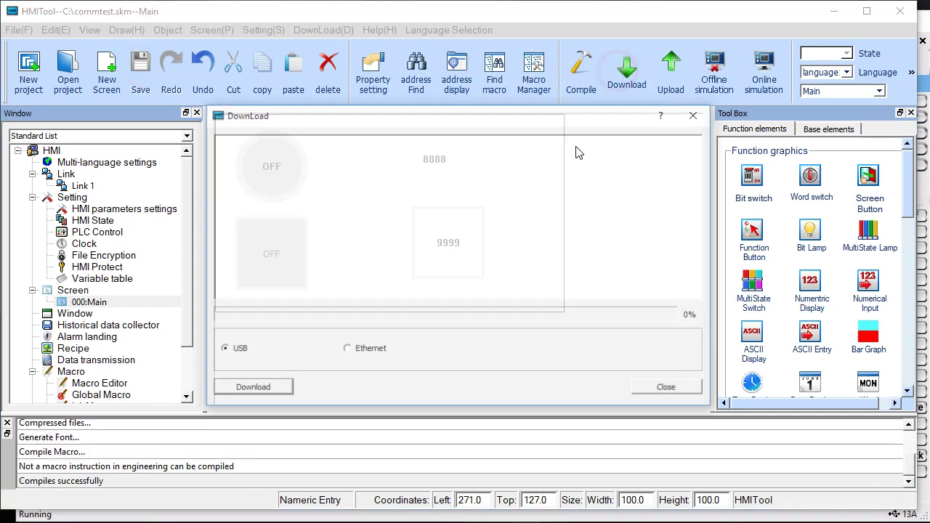
left_click(278, 387)
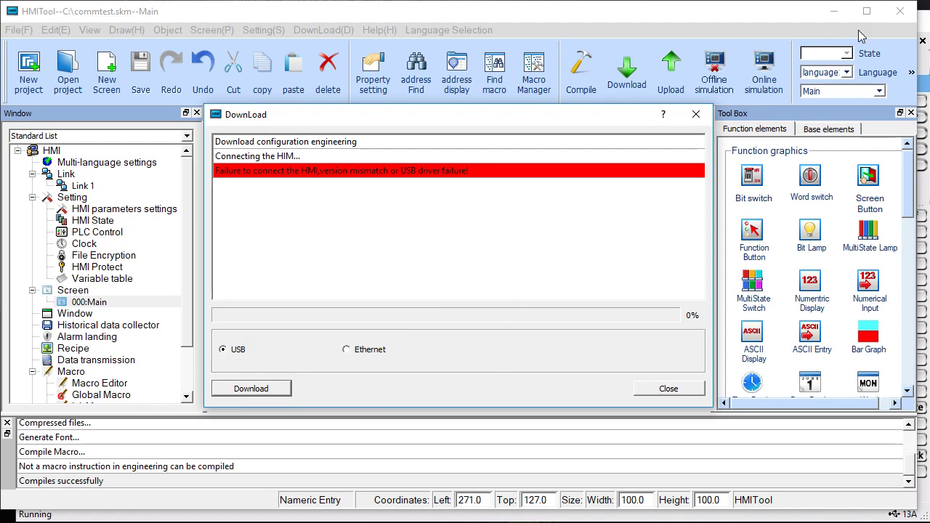
left_click(871, 6)
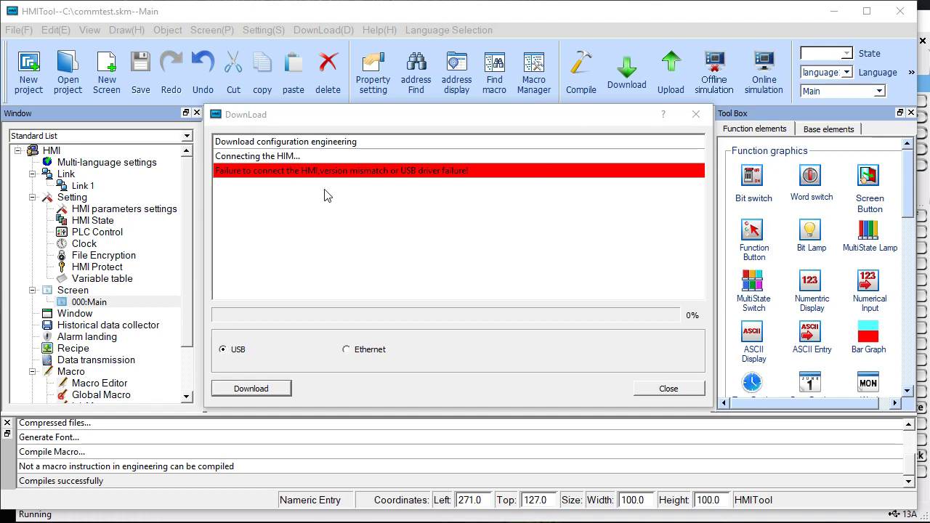
left_click(284, 389)
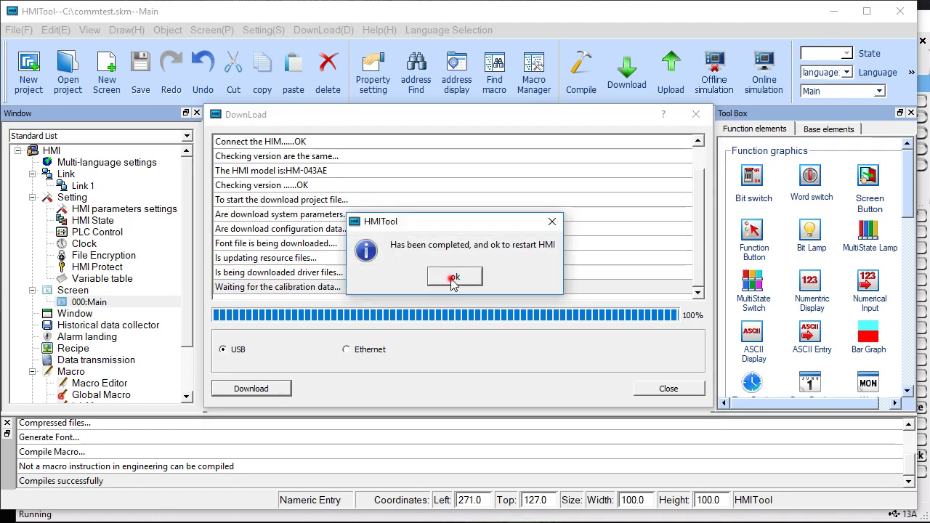
left_click(453, 278)
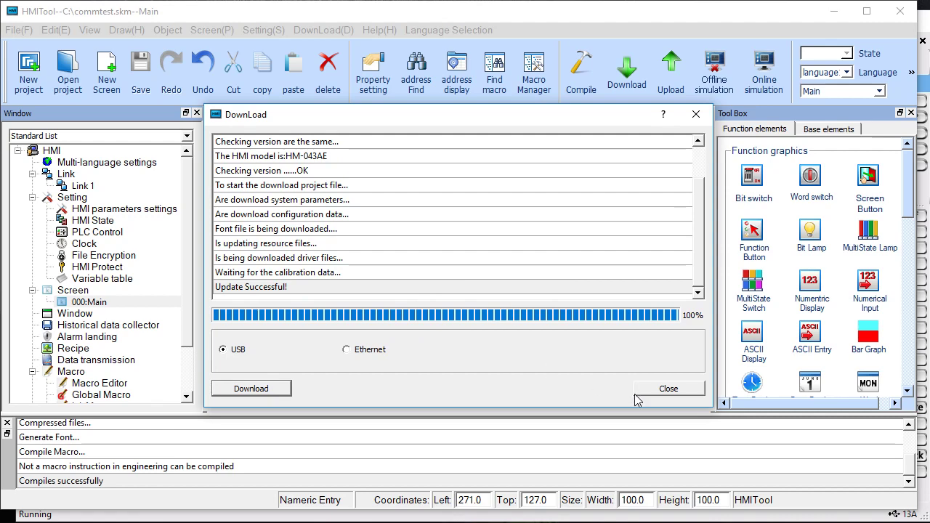
left_click(667, 389)
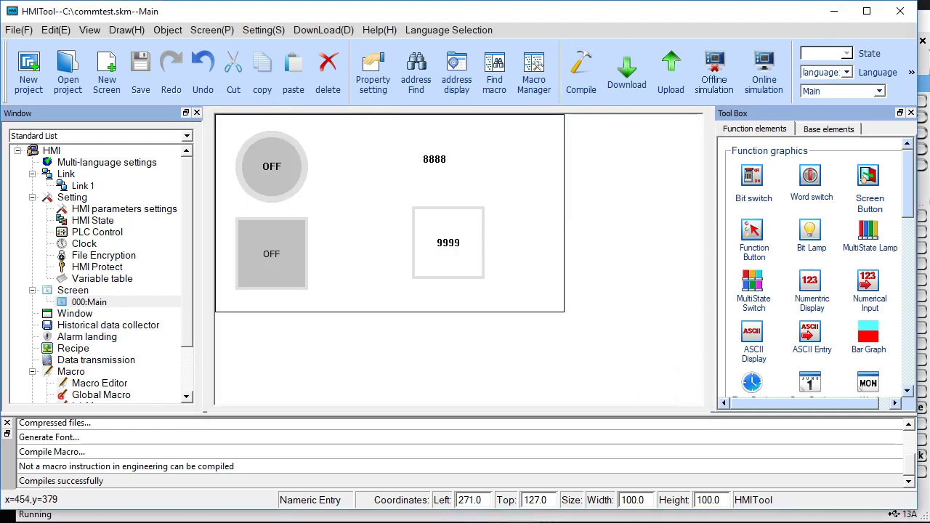
Turn Debug on for vProject2 in Flow Builder and switch the blocks to show live Values
left_click(924, 479)
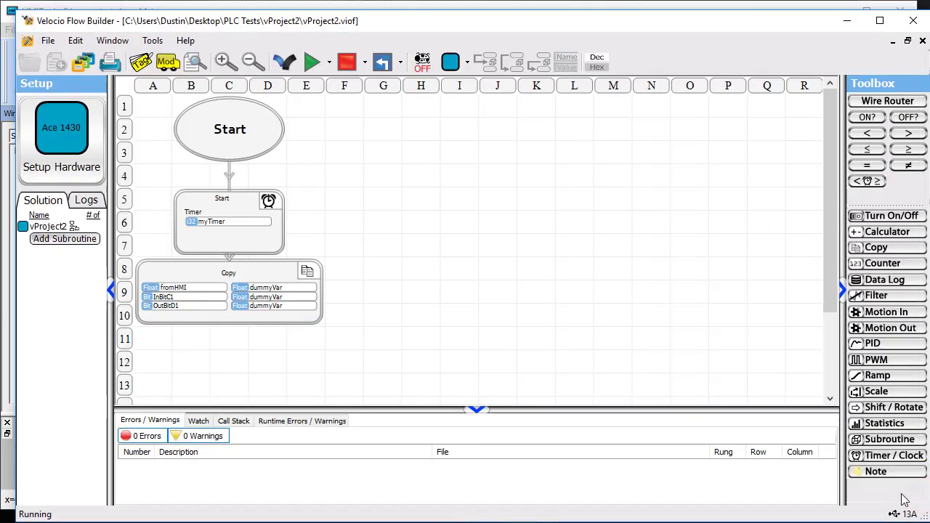
left_click(421, 62)
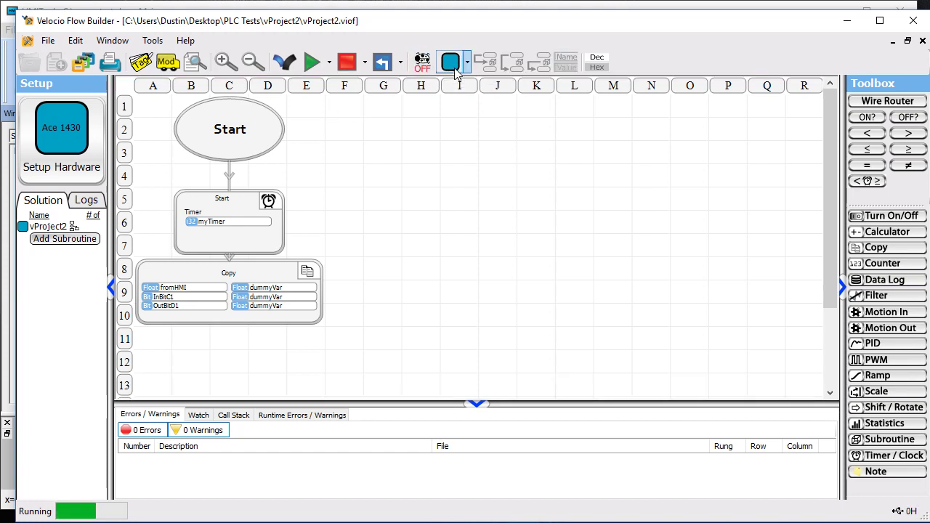
left_click(566, 63)
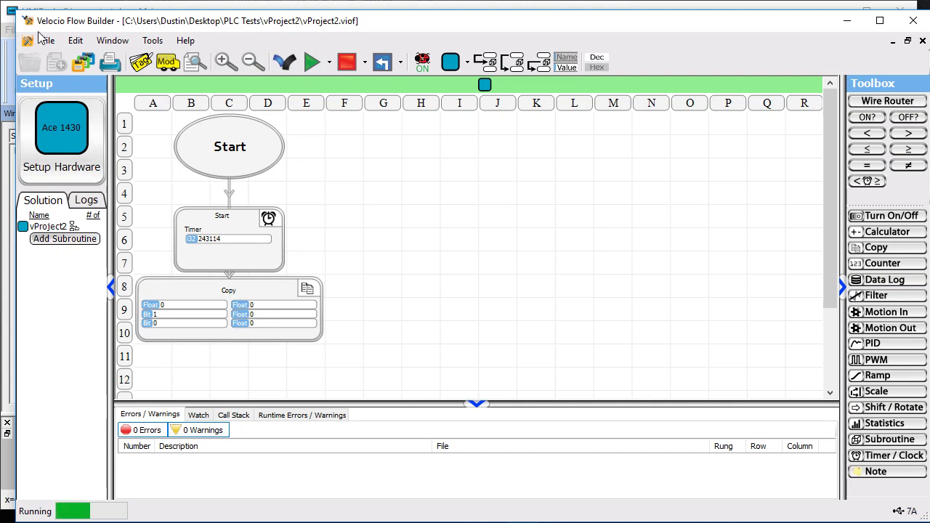
Switch between HMITool and the live Flow Builder window, moving Flow Builder aside to reveal HMITool
left_click(27, 10)
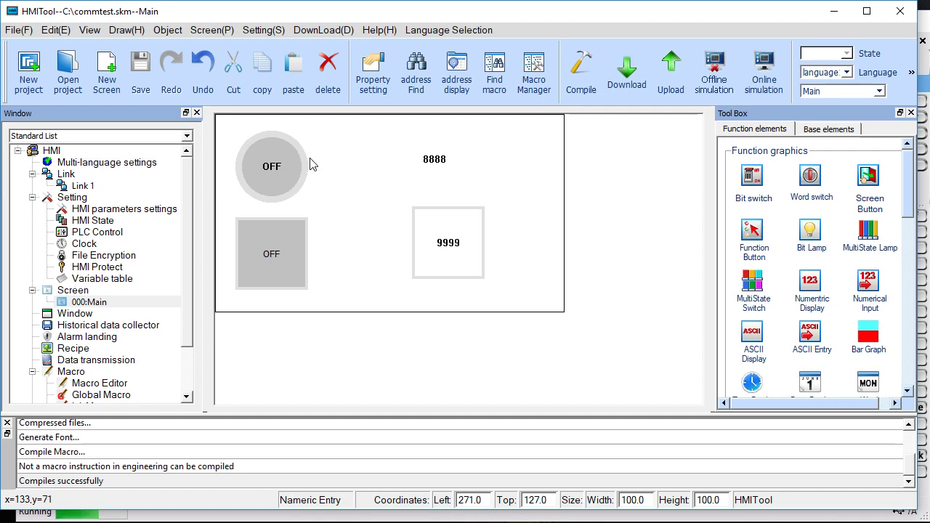
left_click(183, 516)
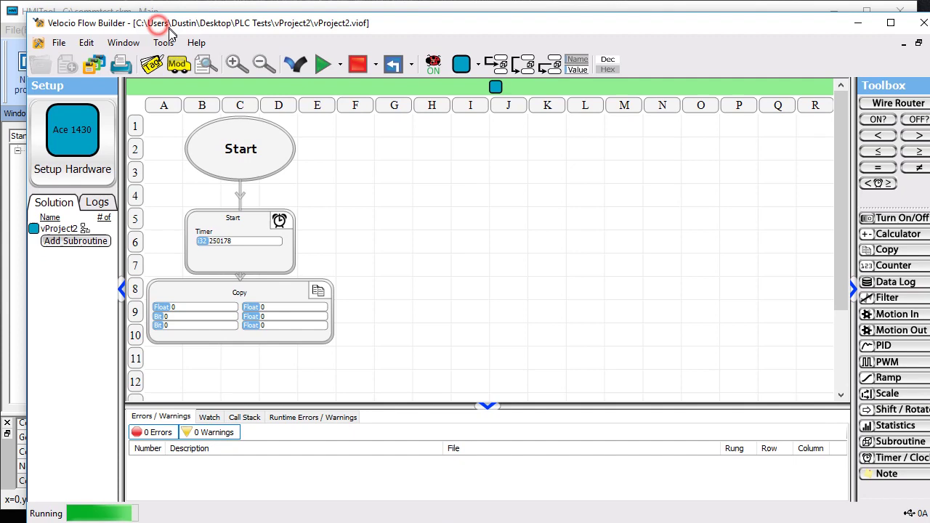
left_click_drag(131, 23, 151, 33)
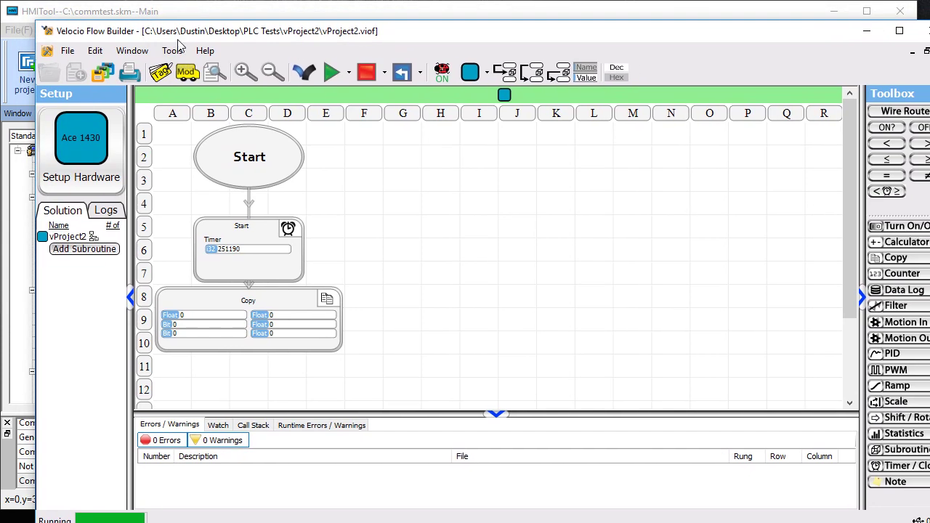
left_click(26, 247)
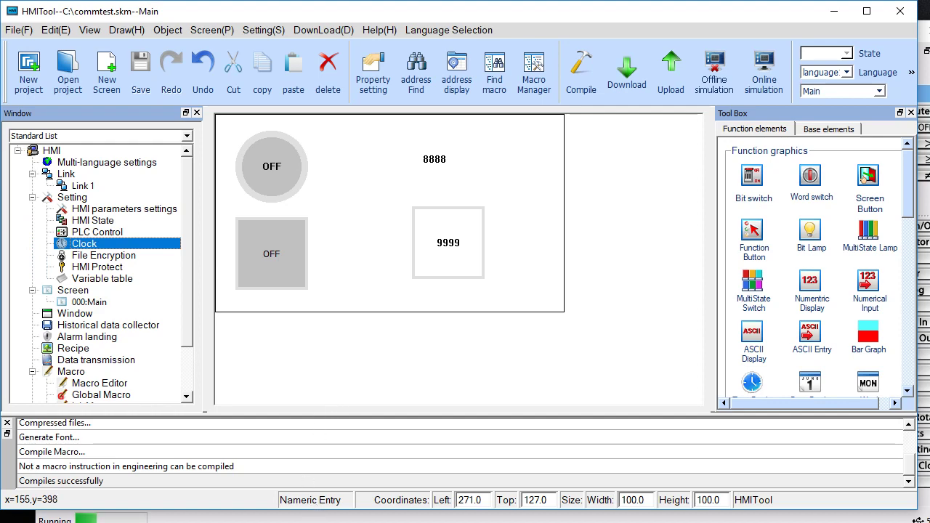
key("alt+Tab")
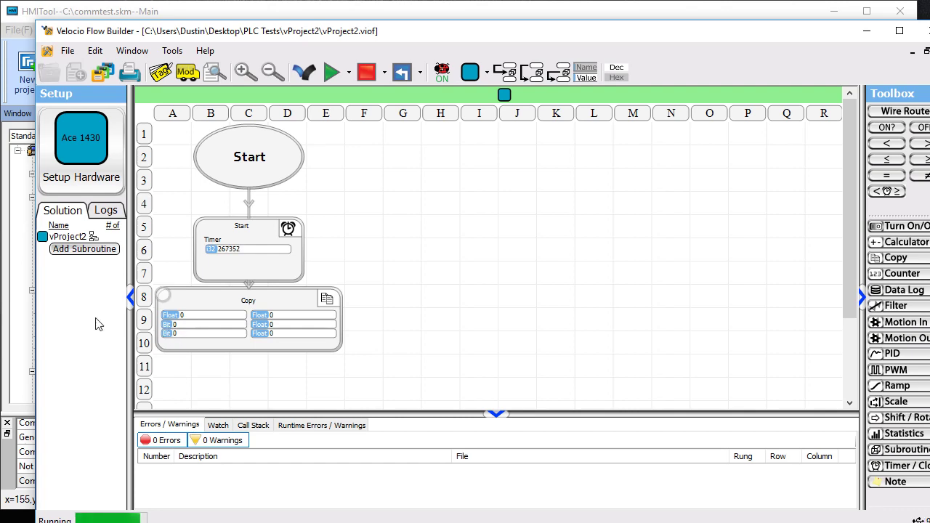
left_click(22, 323)
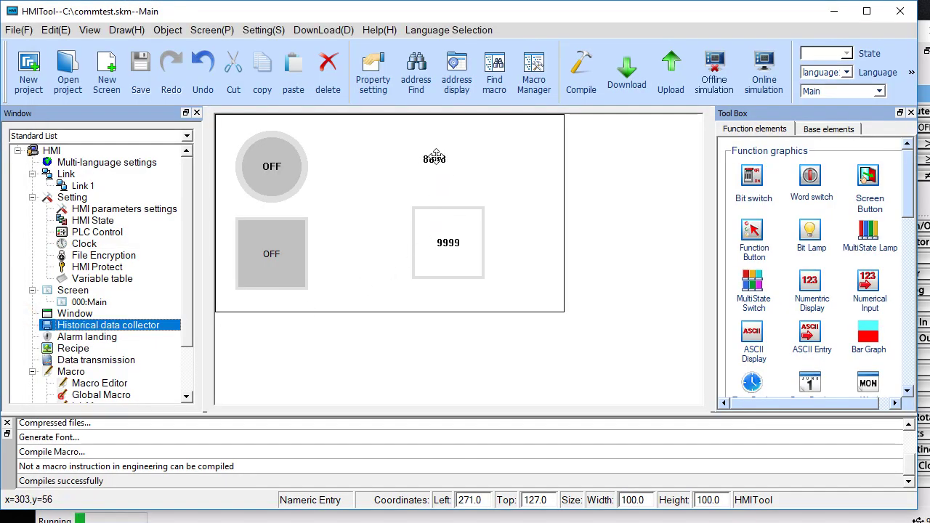
left_click(927, 207)
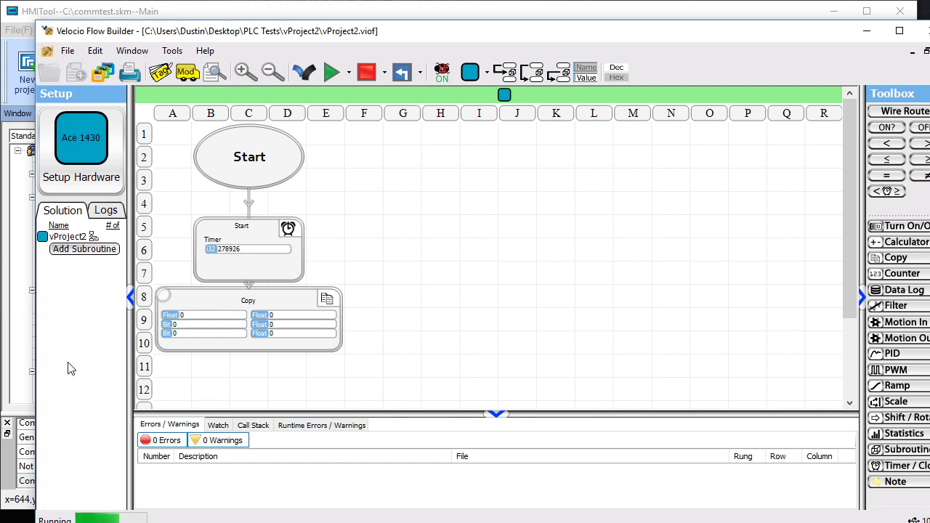
left_click(11, 369)
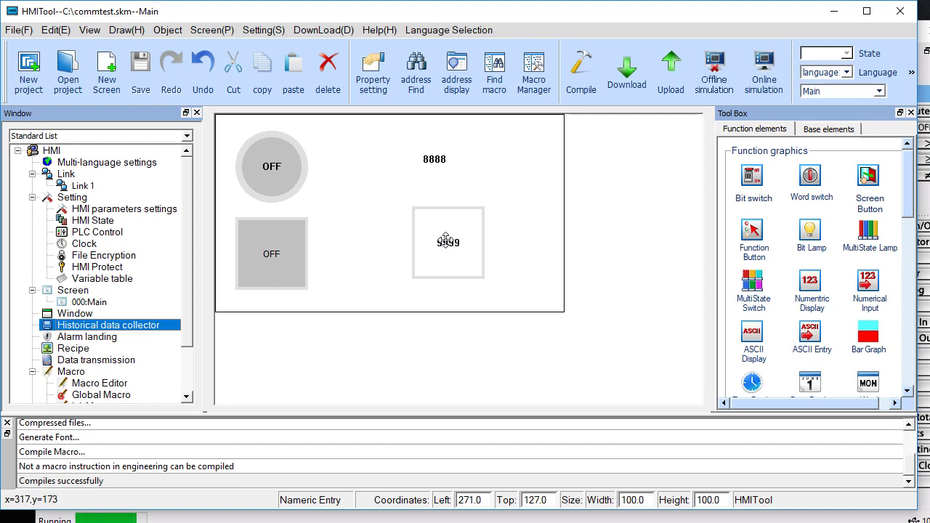
left_click(926, 207)
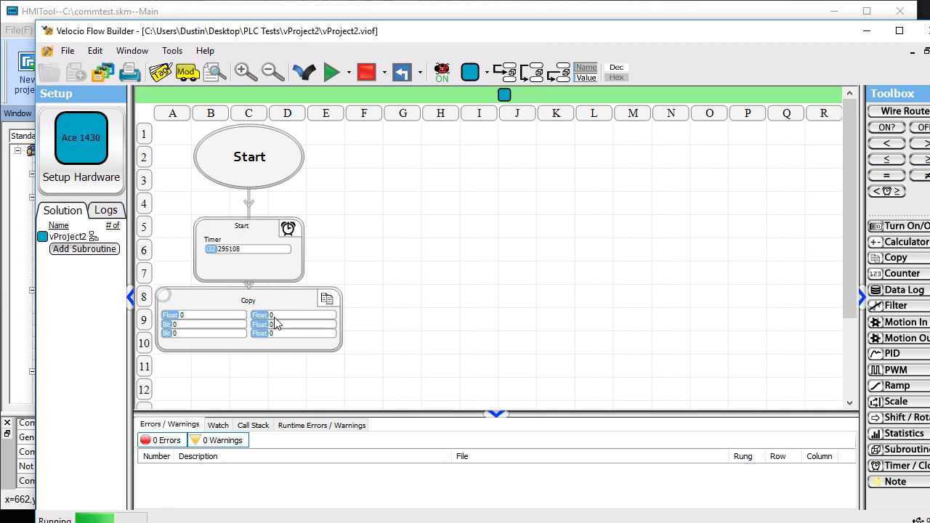
left_click_drag(348, 40, 566, 86)
Mark the fromHMI float tag Remote Writable in the Modbus map, then turn Debug back on
left_click(474, 18)
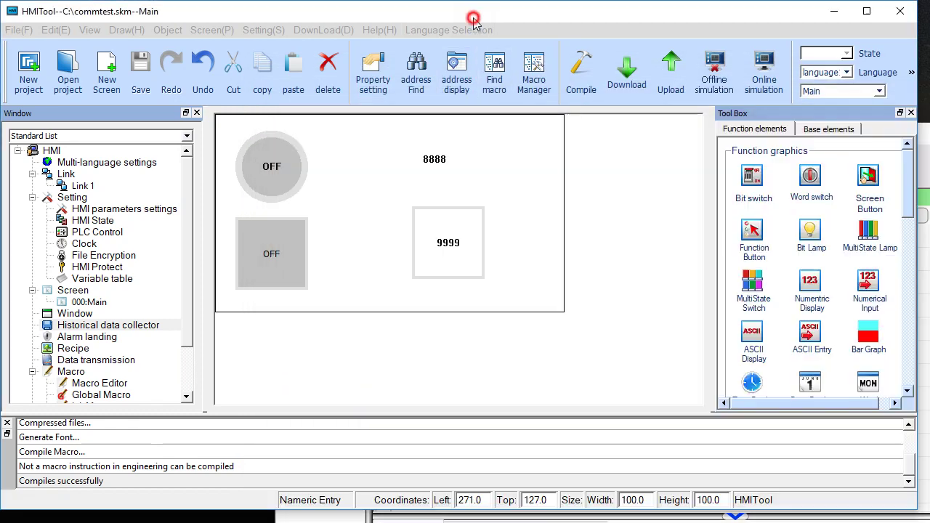
double_click(460, 229)
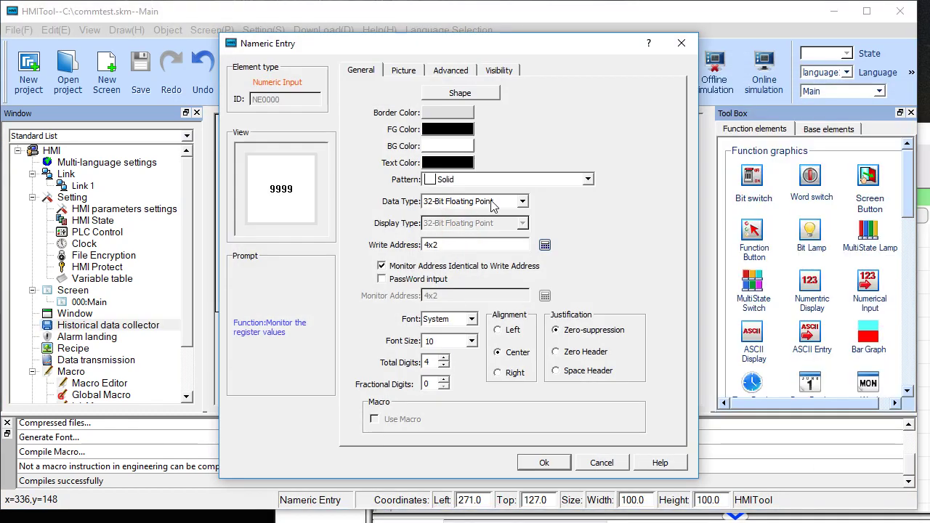
left_click(923, 157)
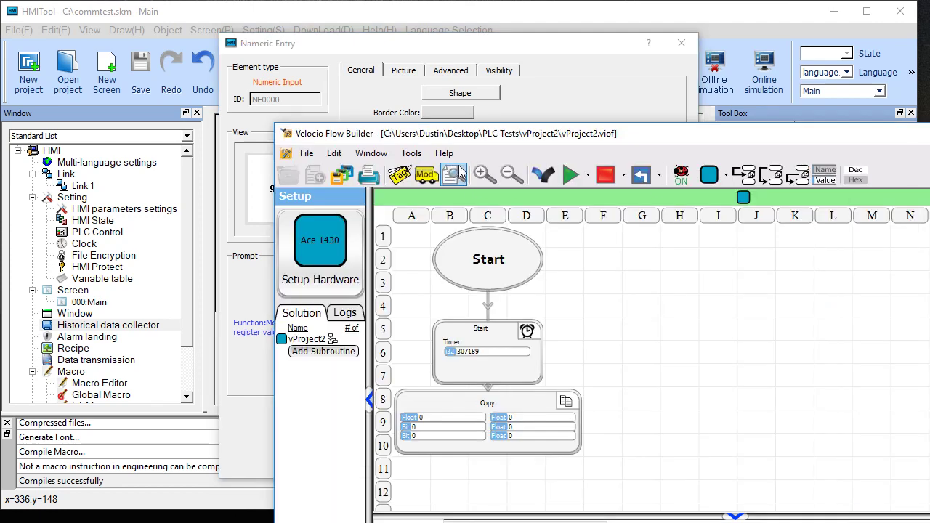
left_click(425, 174)
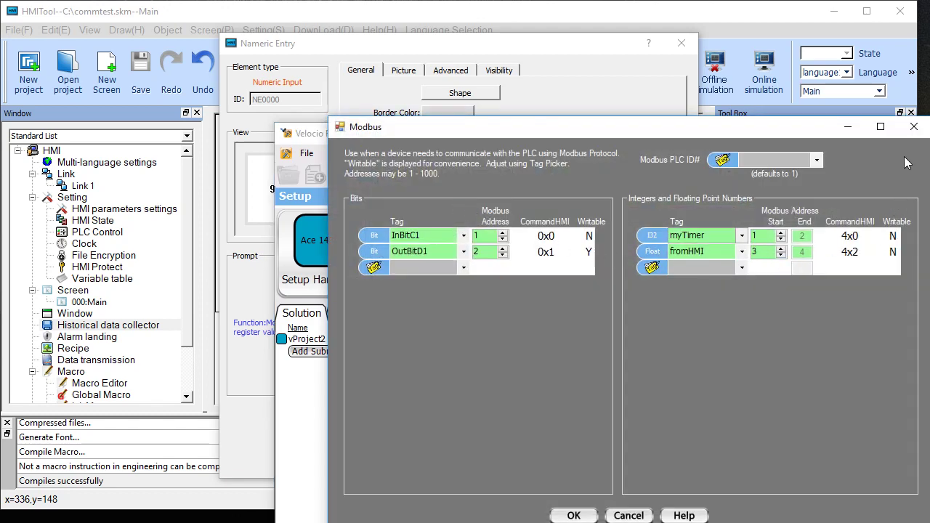
left_click(653, 252)
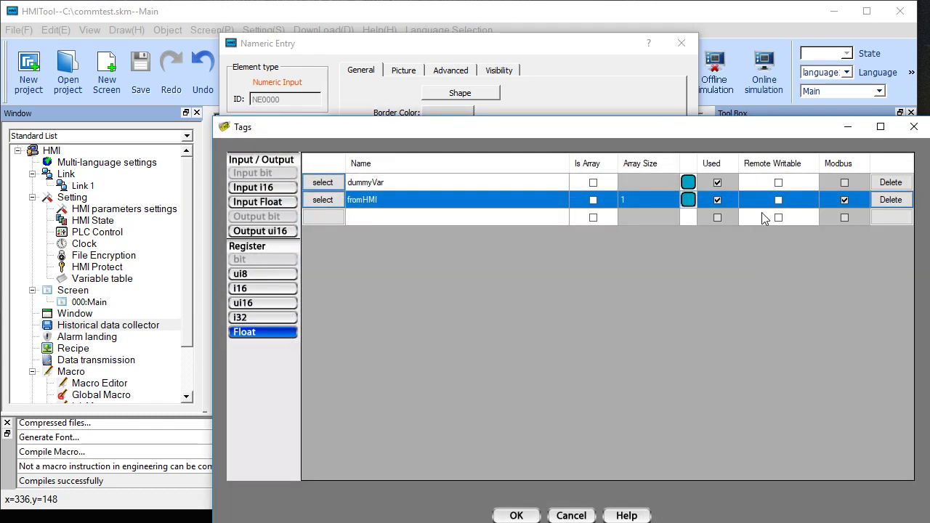
left_click(778, 201)
left_click(528, 517)
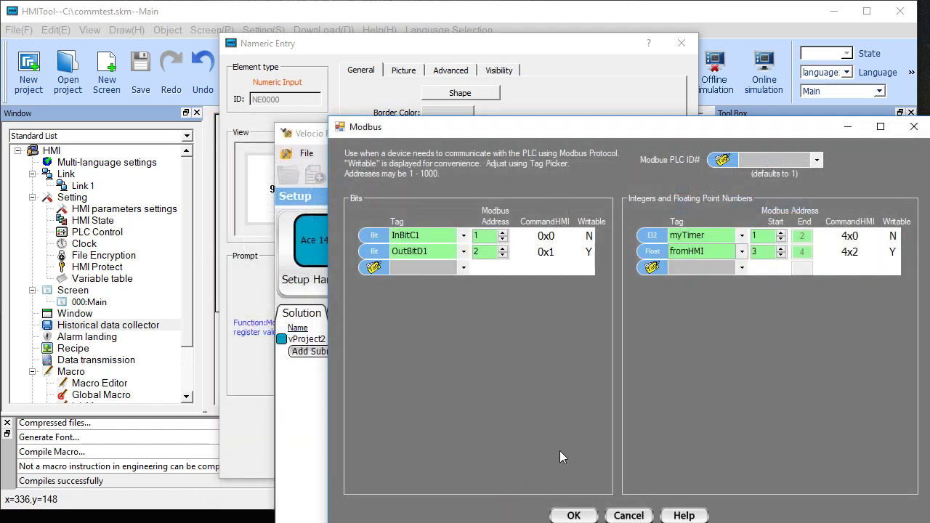
left_click(567, 514)
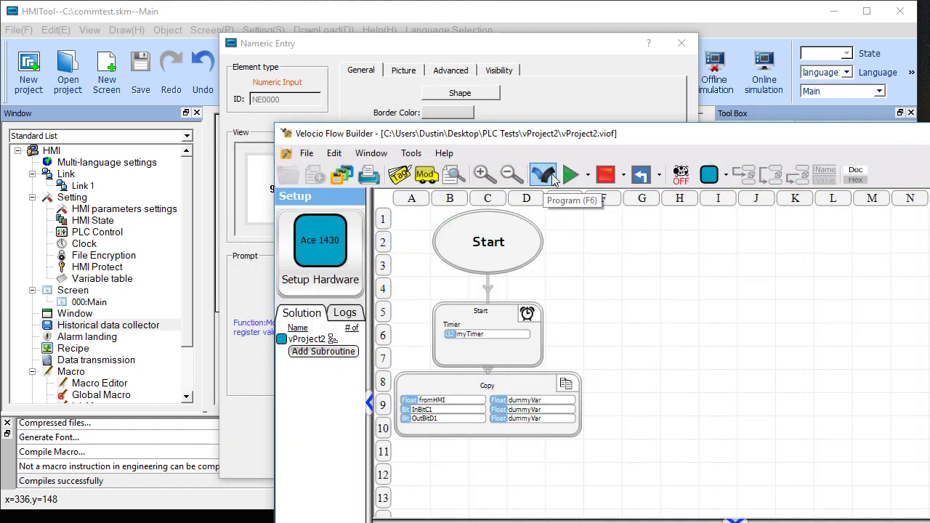
left_click(678, 177)
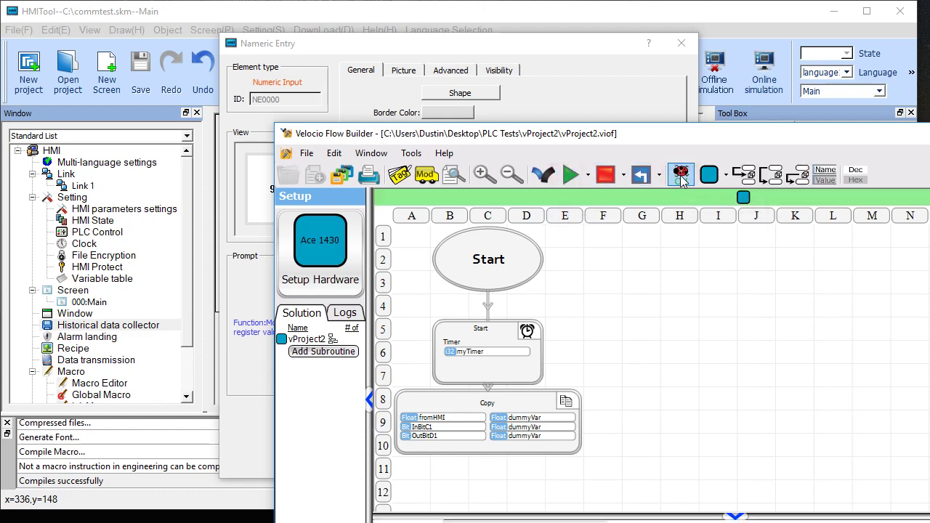
Close HMITool's Numeric Entry dialog and reposition the live Flow Builder window to watch the values
left_click(534, 105)
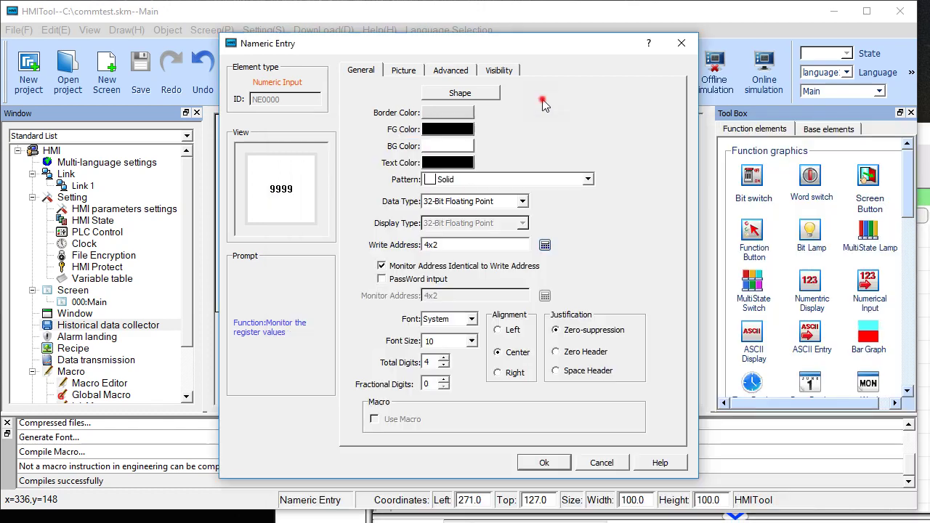
left_click(678, 44)
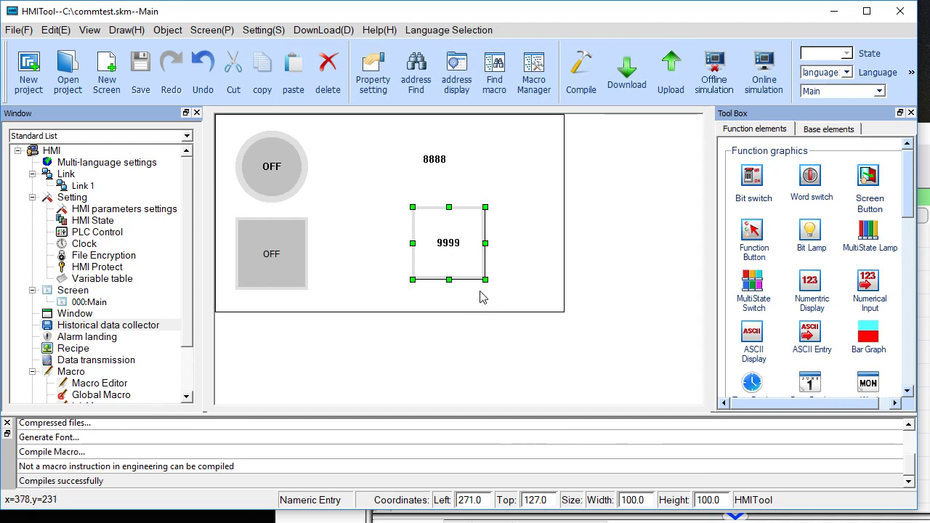
key("alt+Tab")
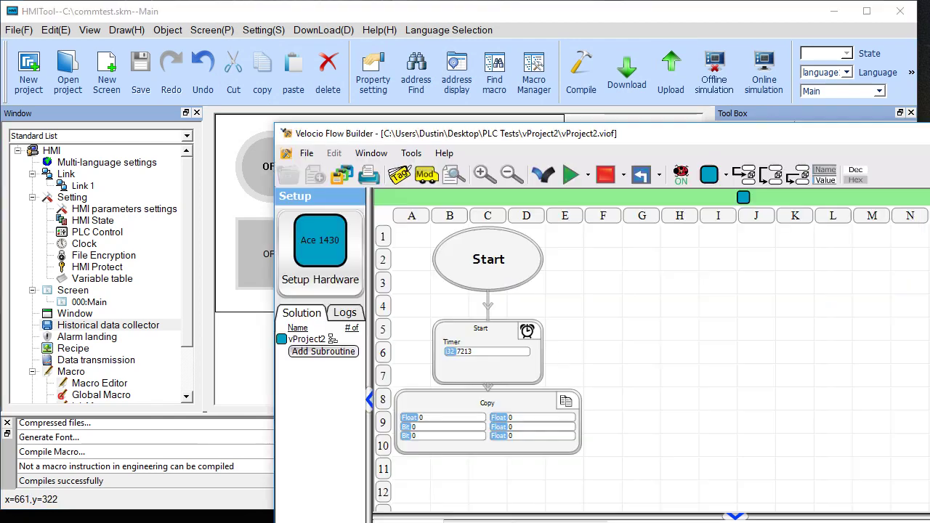
left_click_drag(703, 133, 581, 61)
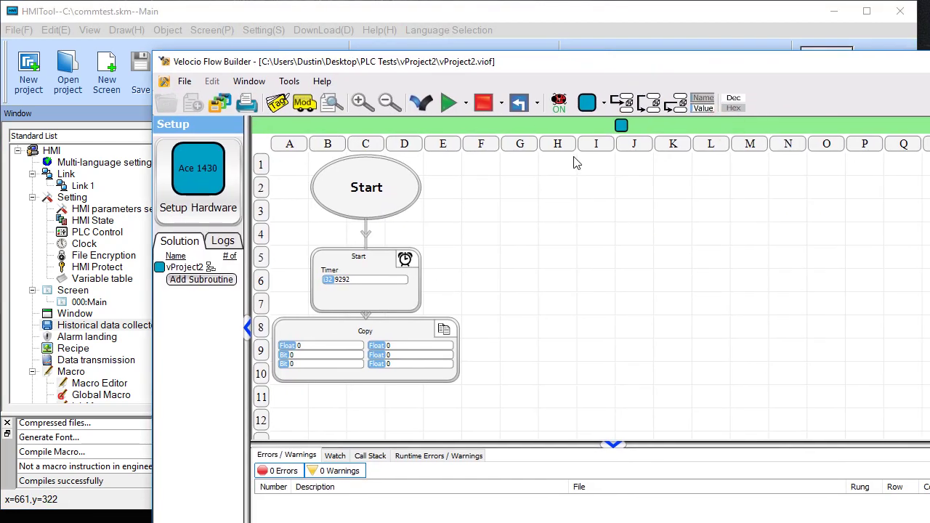